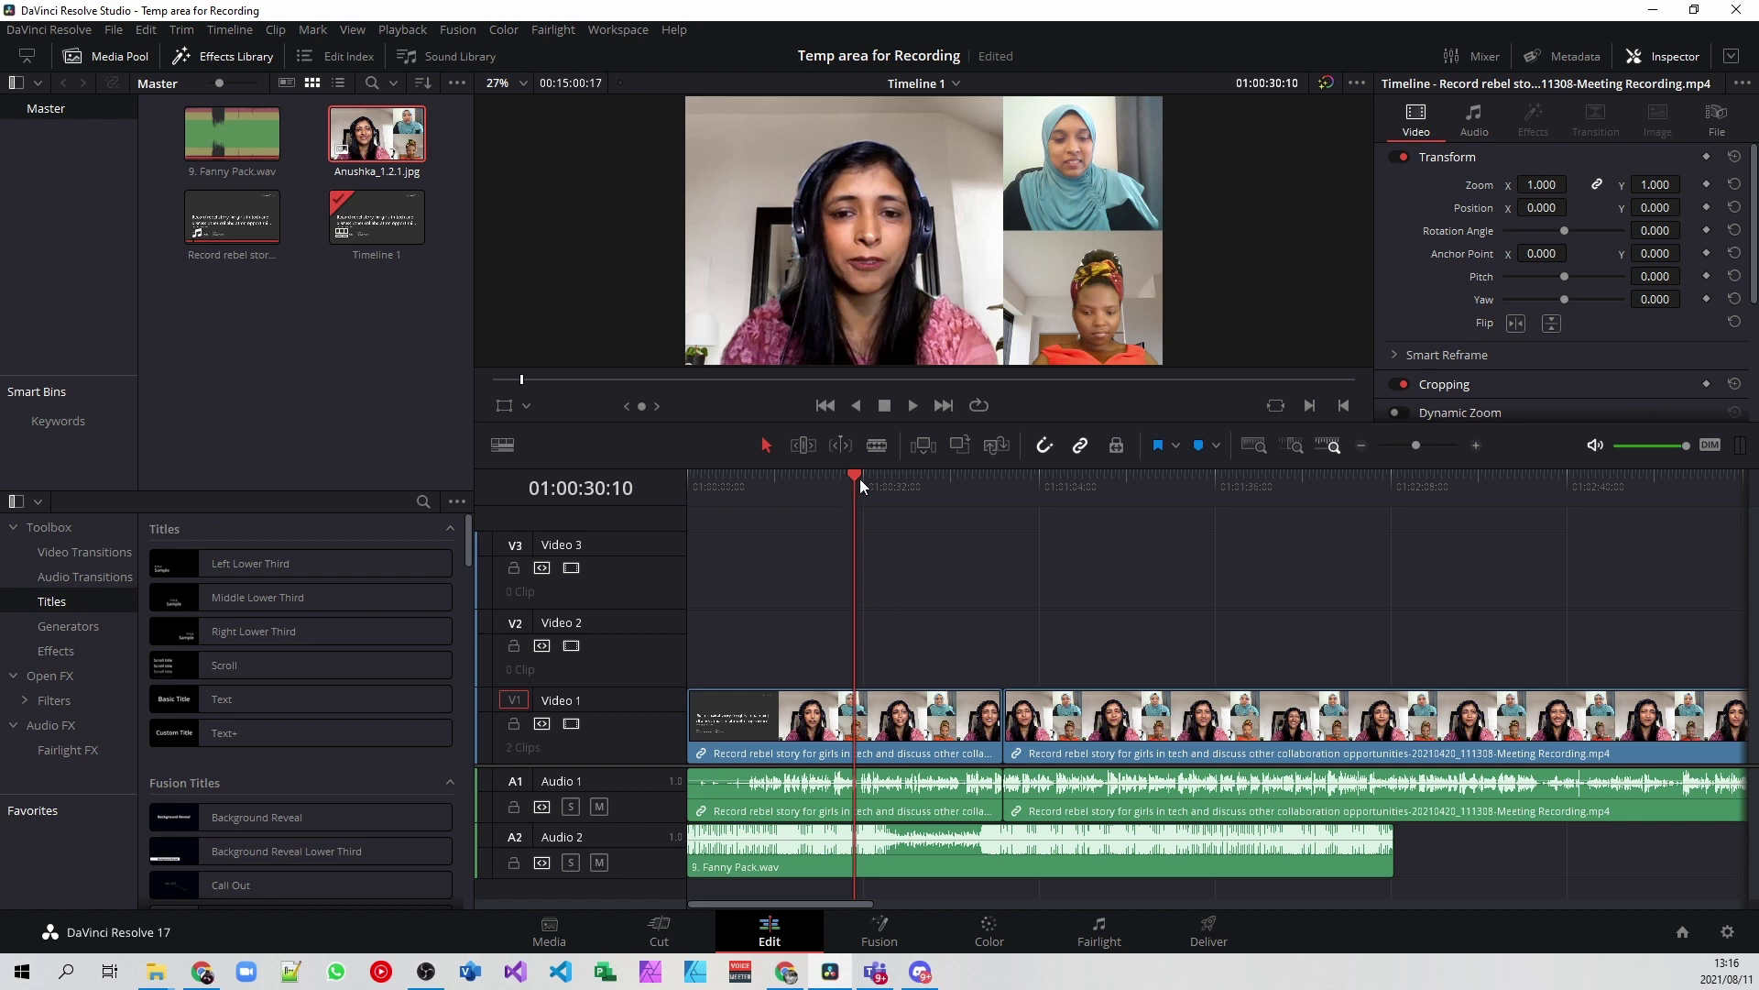
# Step: Add a cyan marker to the timeline at 01:00:18:04, near the start of the meeting recording
pyautogui.moveTo(851, 482); pyautogui.dragTo(786, 491)
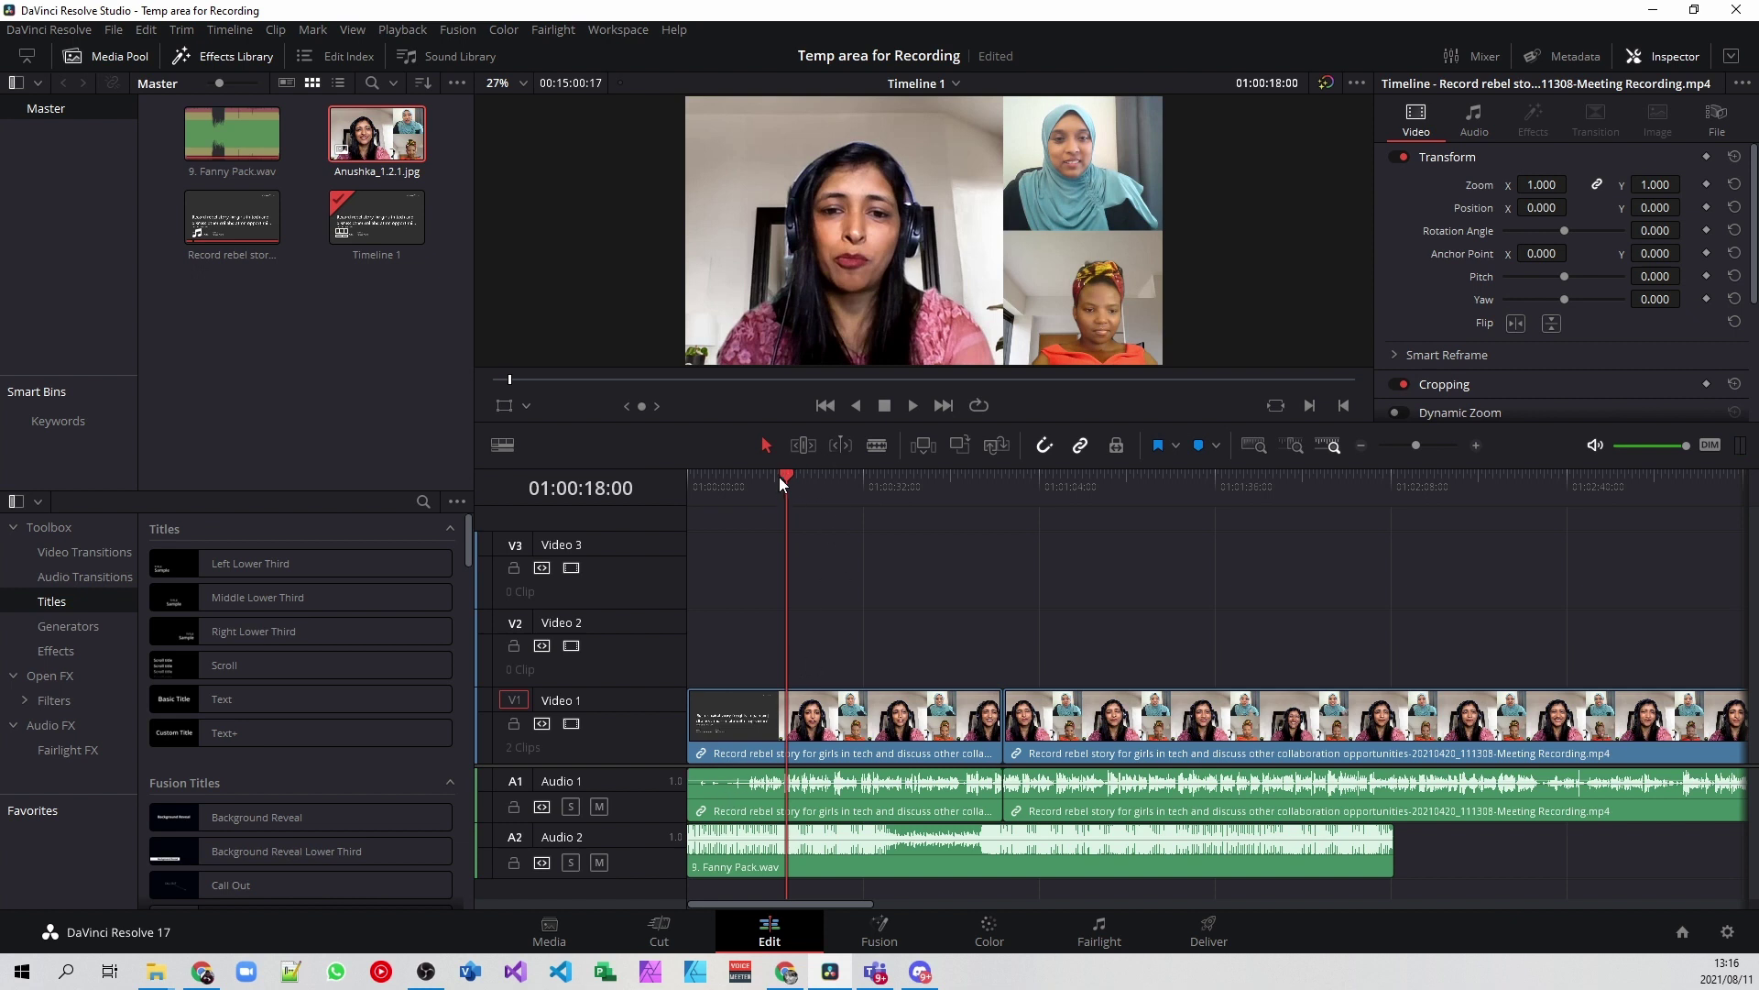
pyautogui.moveTo(790, 474); pyautogui.dragTo(826, 475)
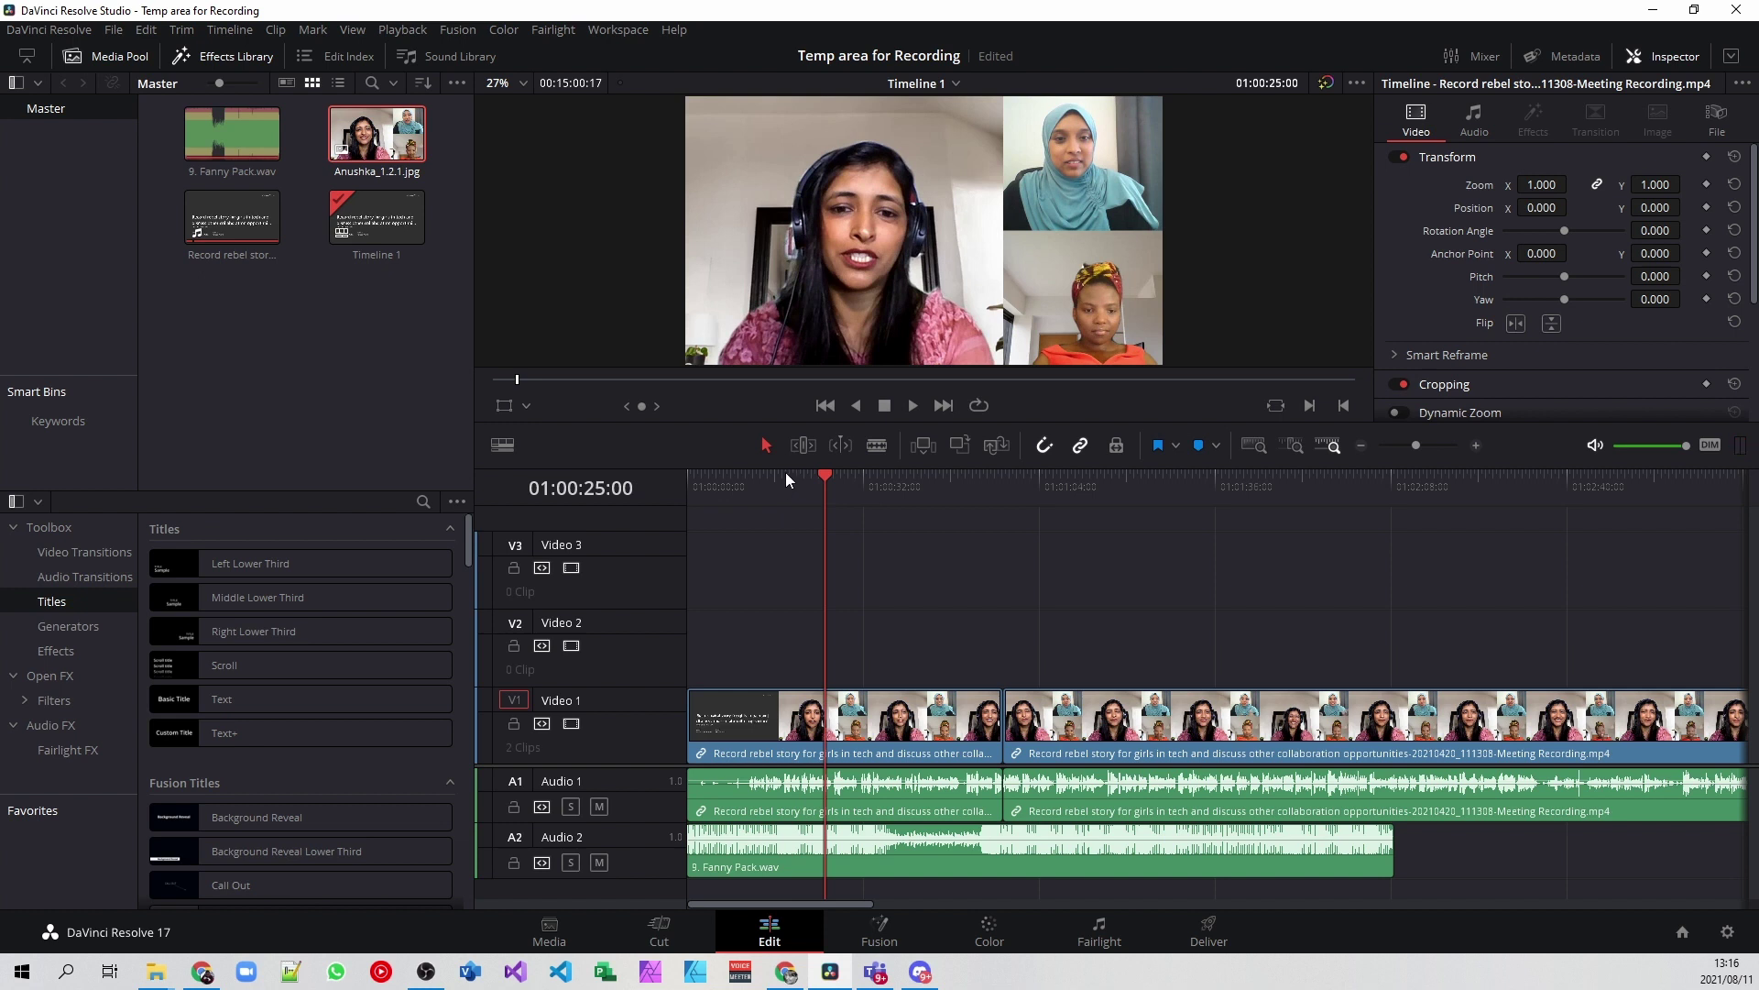
pyautogui.click(785, 472)
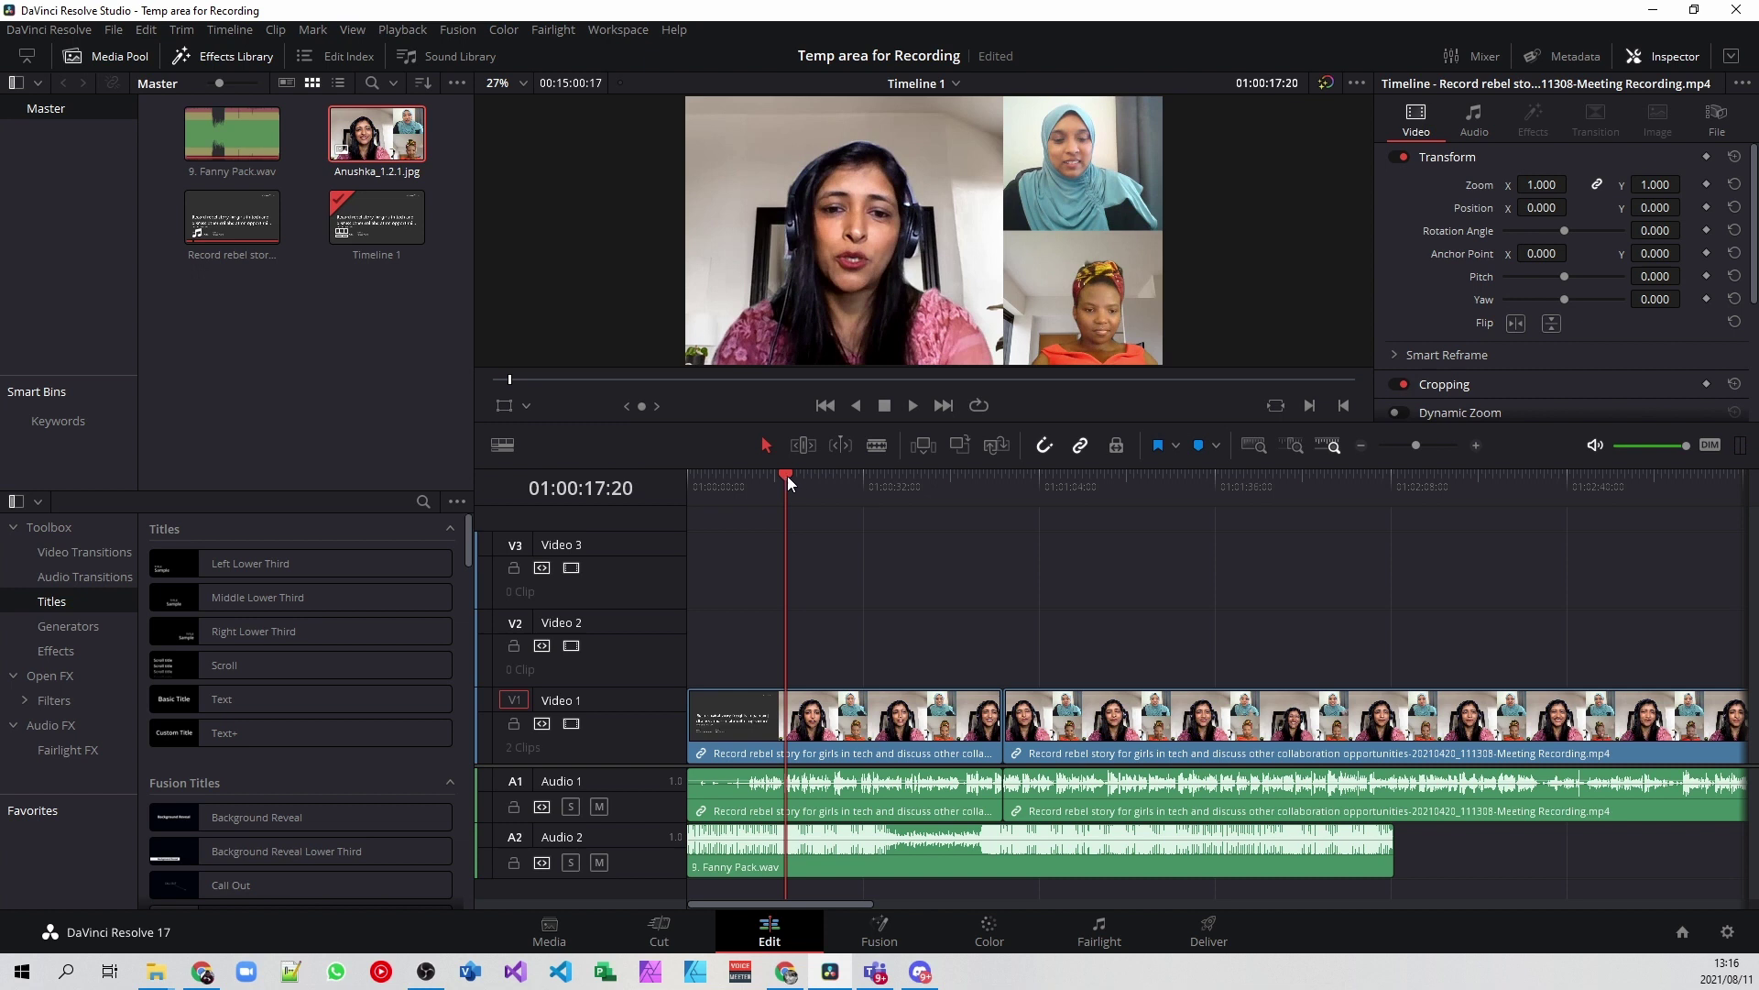
pyautogui.rightClick(787, 477)
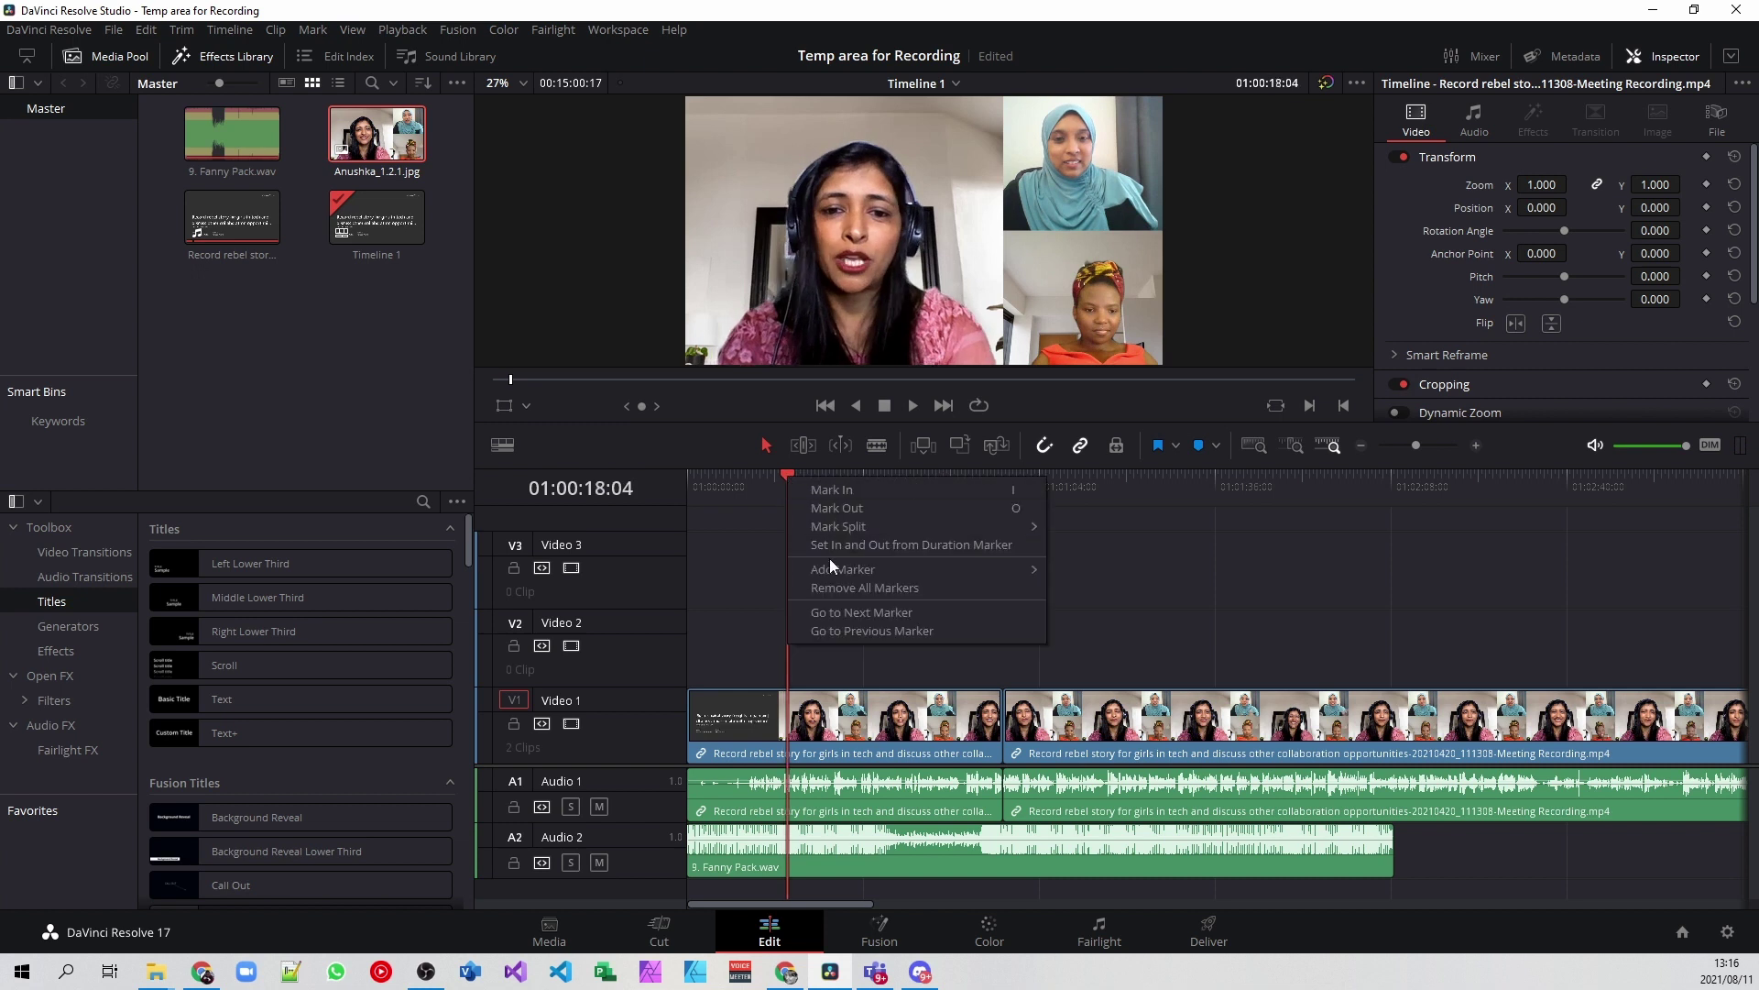
pyautogui.moveTo(853, 568)
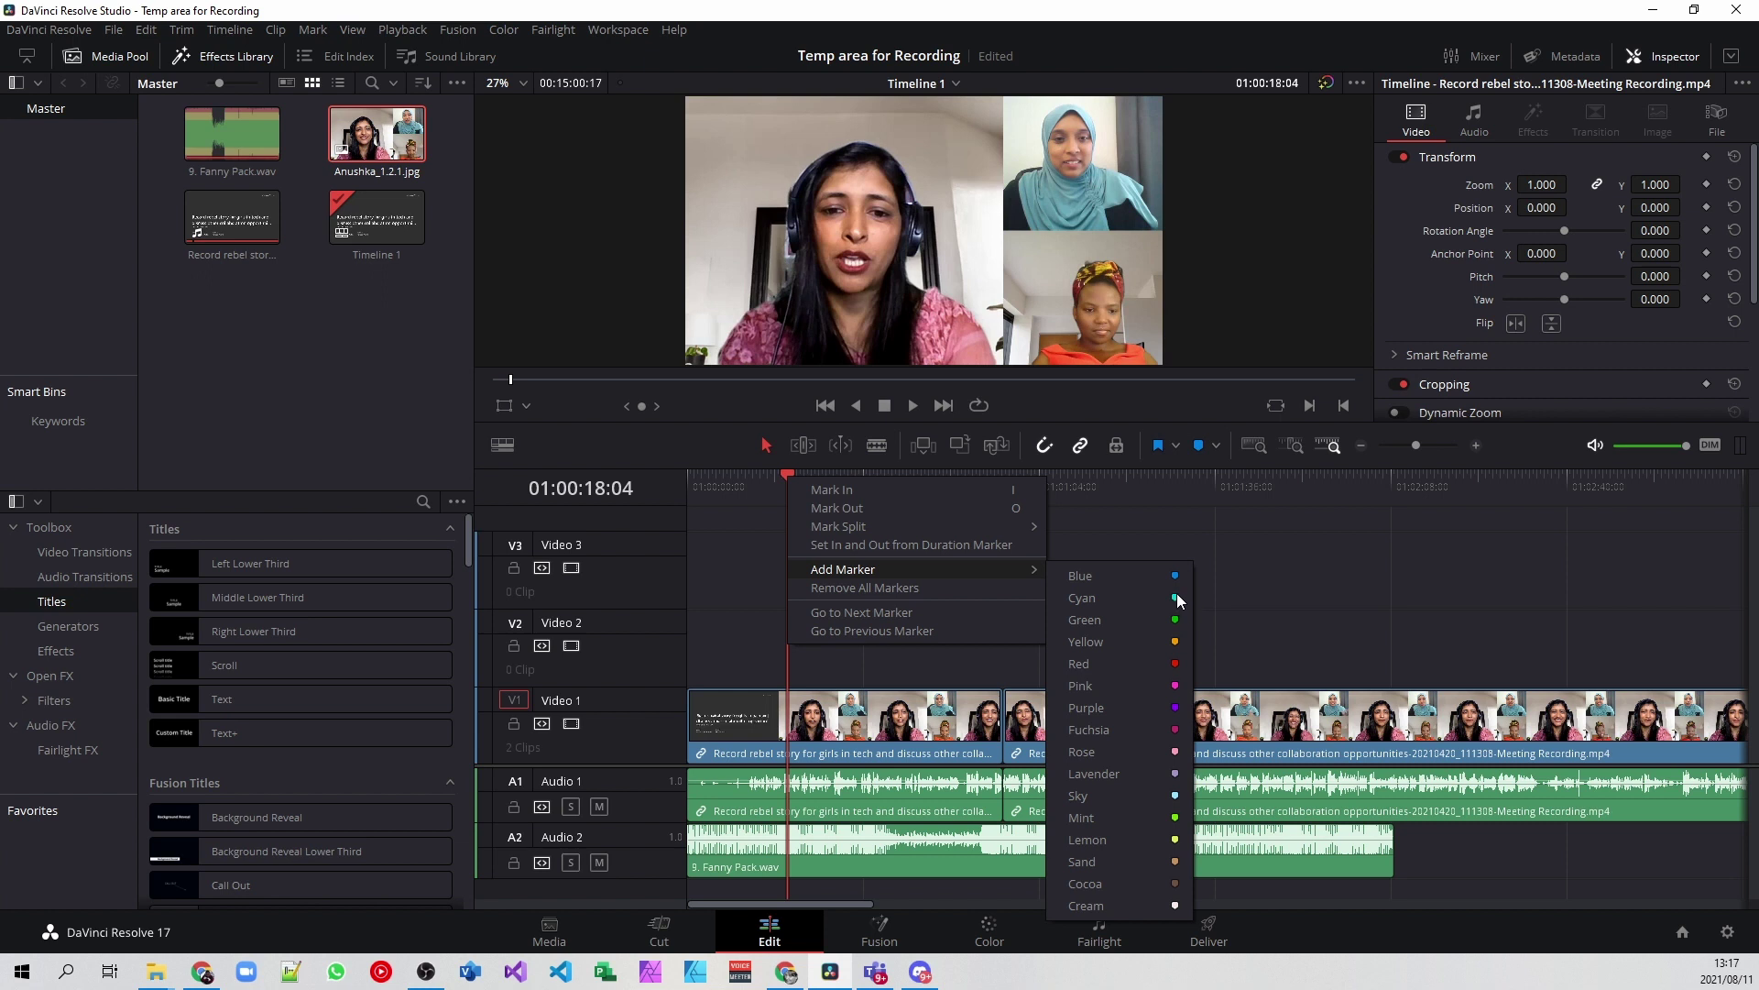
pyautogui.click(1095, 598)
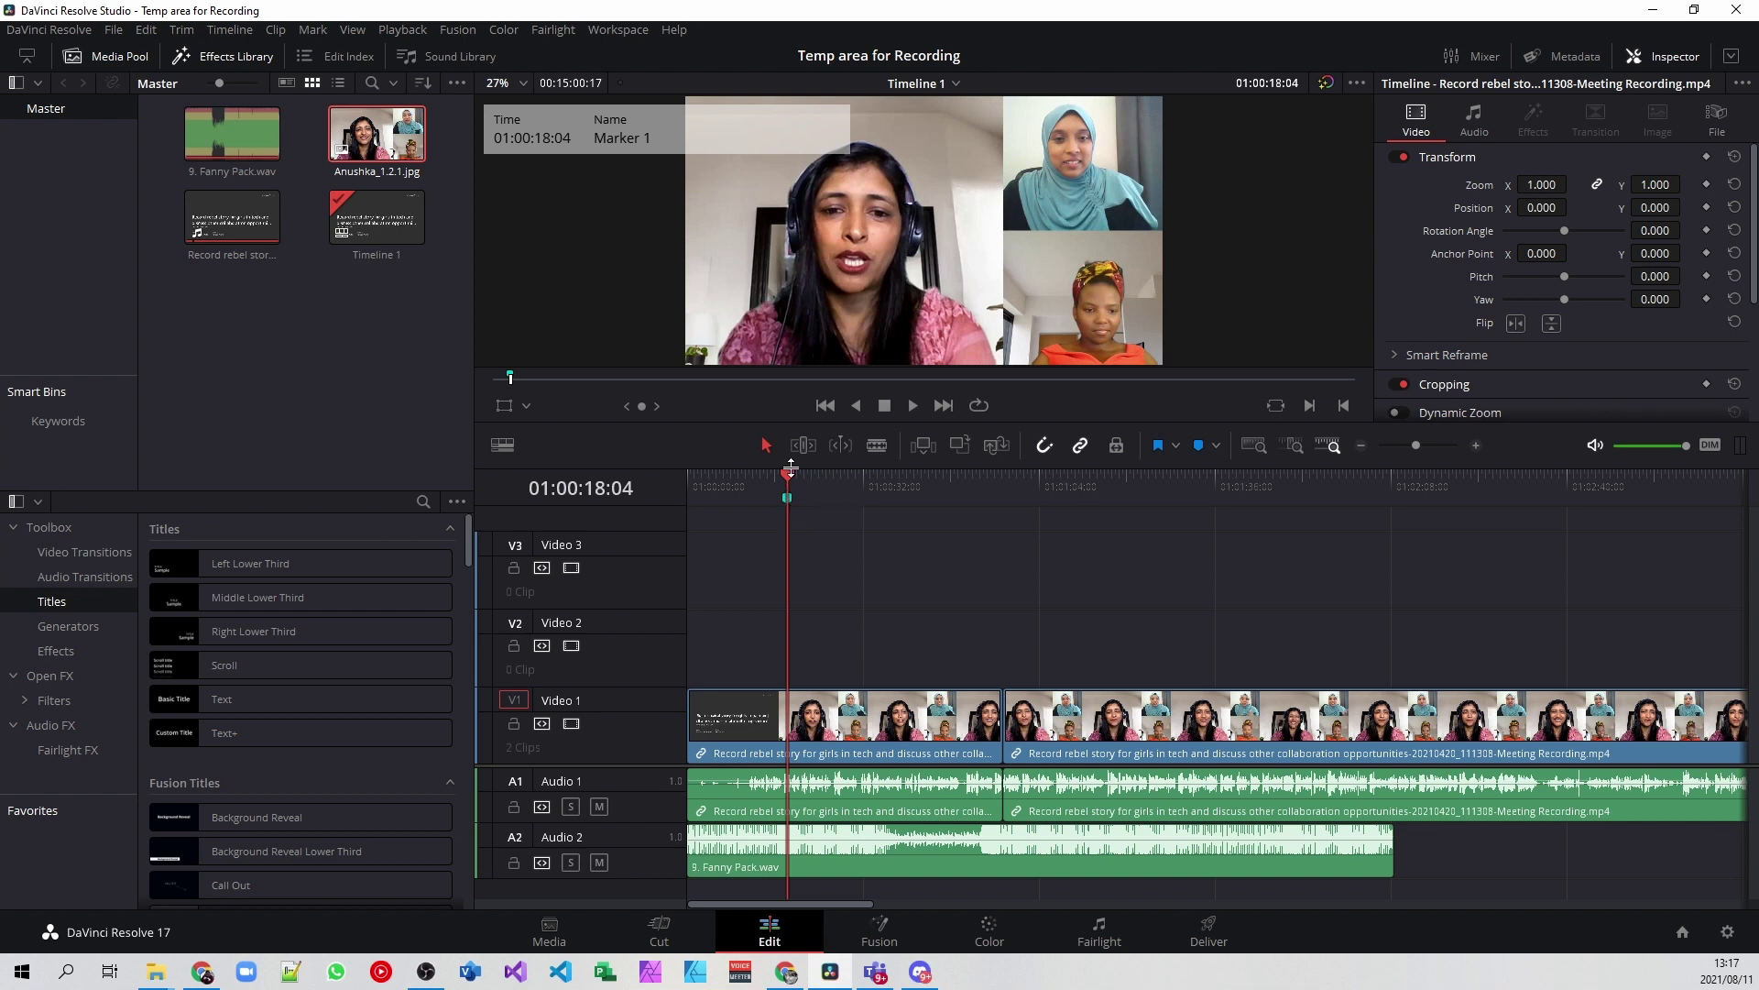
# Step: Add a yellow marker to the timeline at 01:00:53:04
pyautogui.moveTo(791, 468)
pyautogui.mouseDown()
pyautogui.moveTo(916, 474)
pyautogui.moveTo(1084, 522)
pyautogui.moveTo(1046, 526)
pyautogui.moveTo(1094, 522)
pyautogui.moveTo(919, 510)
pyautogui.moveTo(980, 518)
pyautogui.moveTo(954, 497)
pyautogui.moveTo(982, 520)
pyautogui.mouseUp()
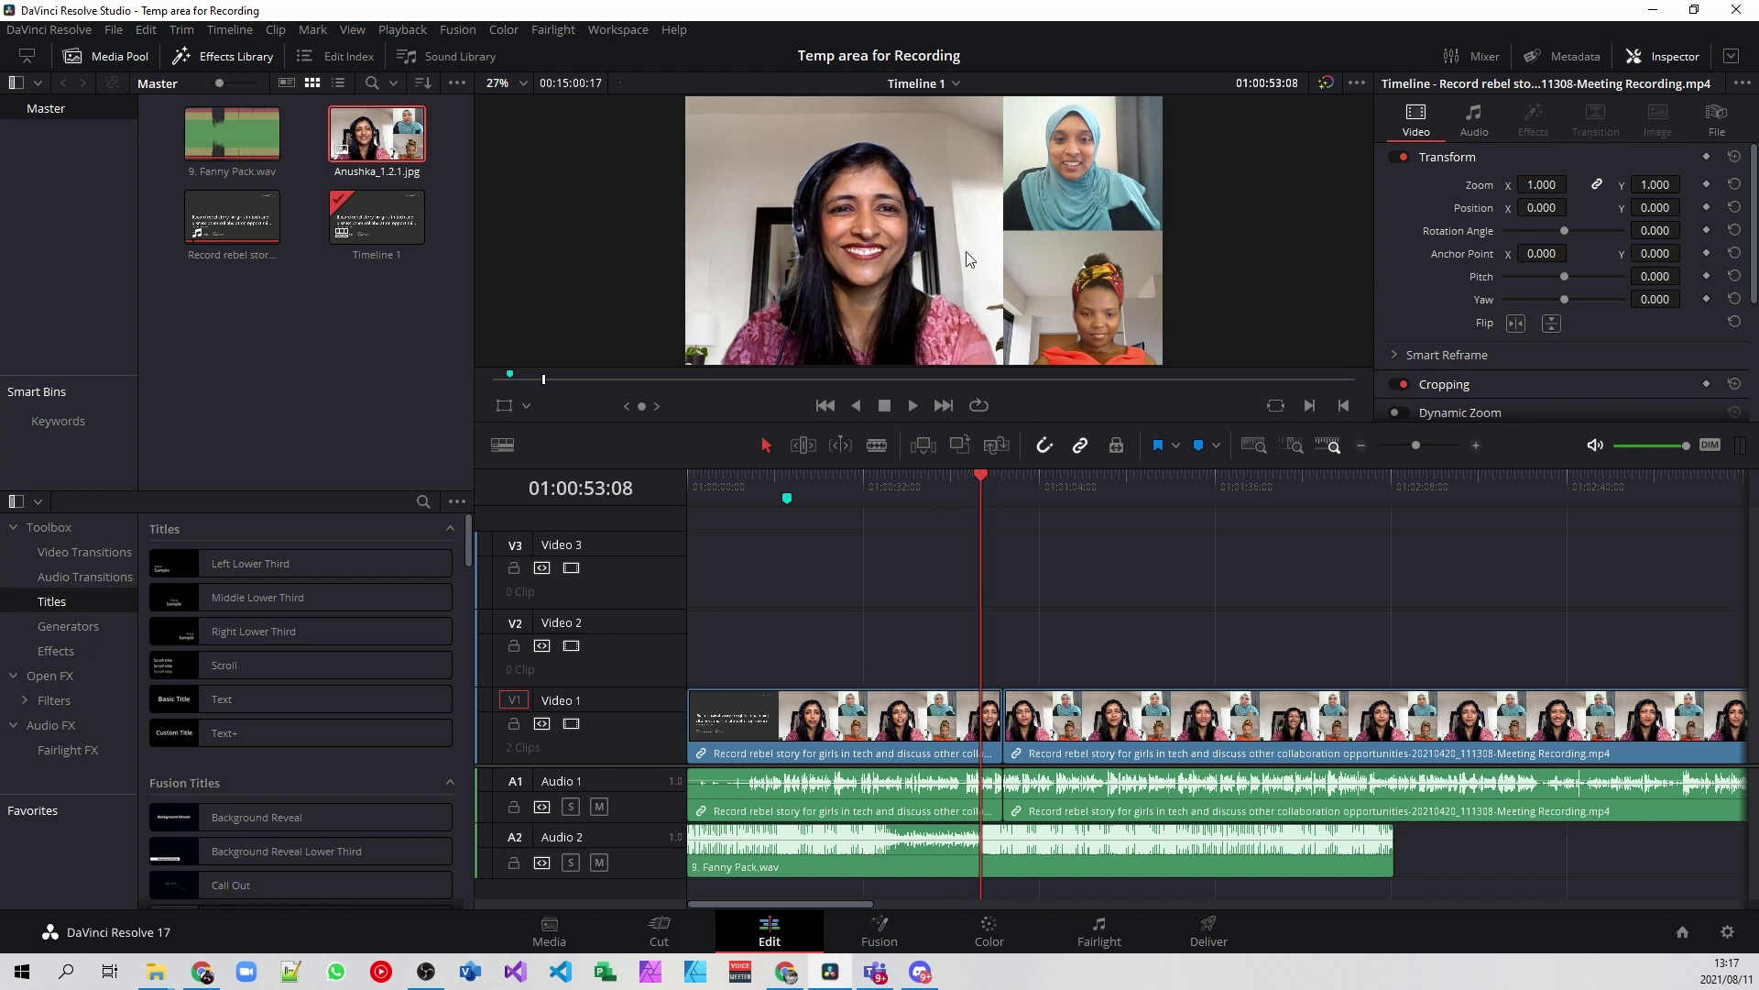
pyautogui.rightClick(980, 473)
pyautogui.moveTo(1085, 571)
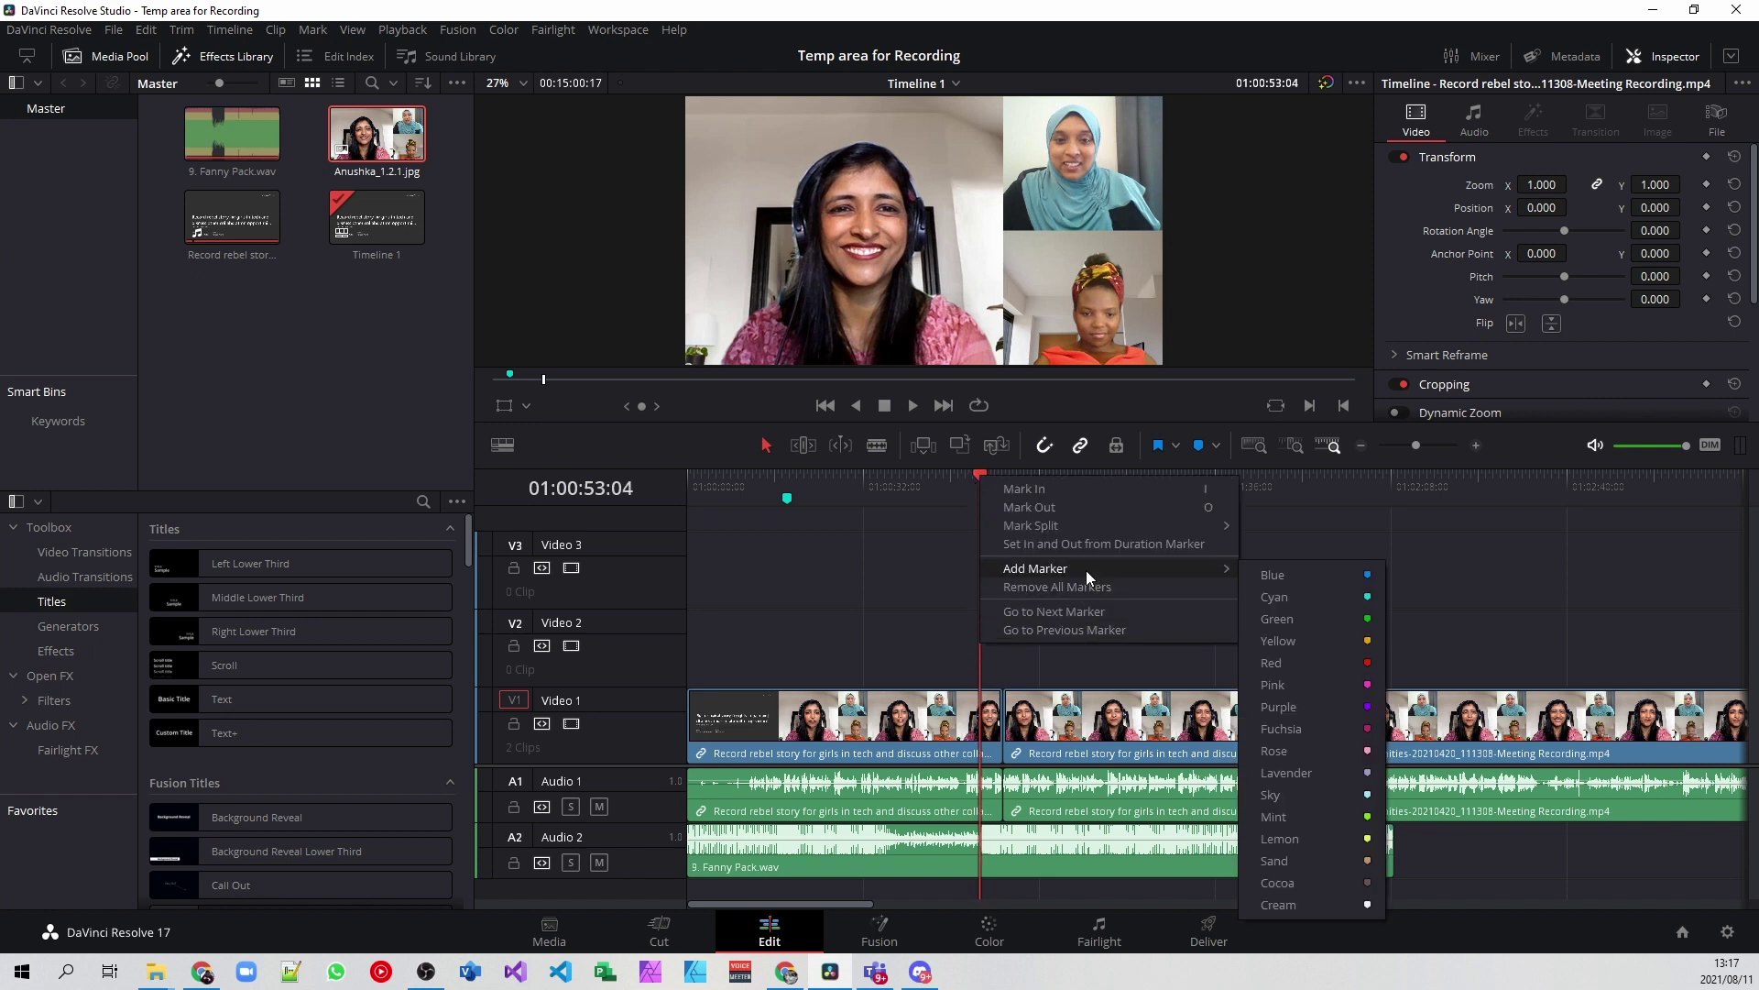
pyautogui.click(1282, 639)
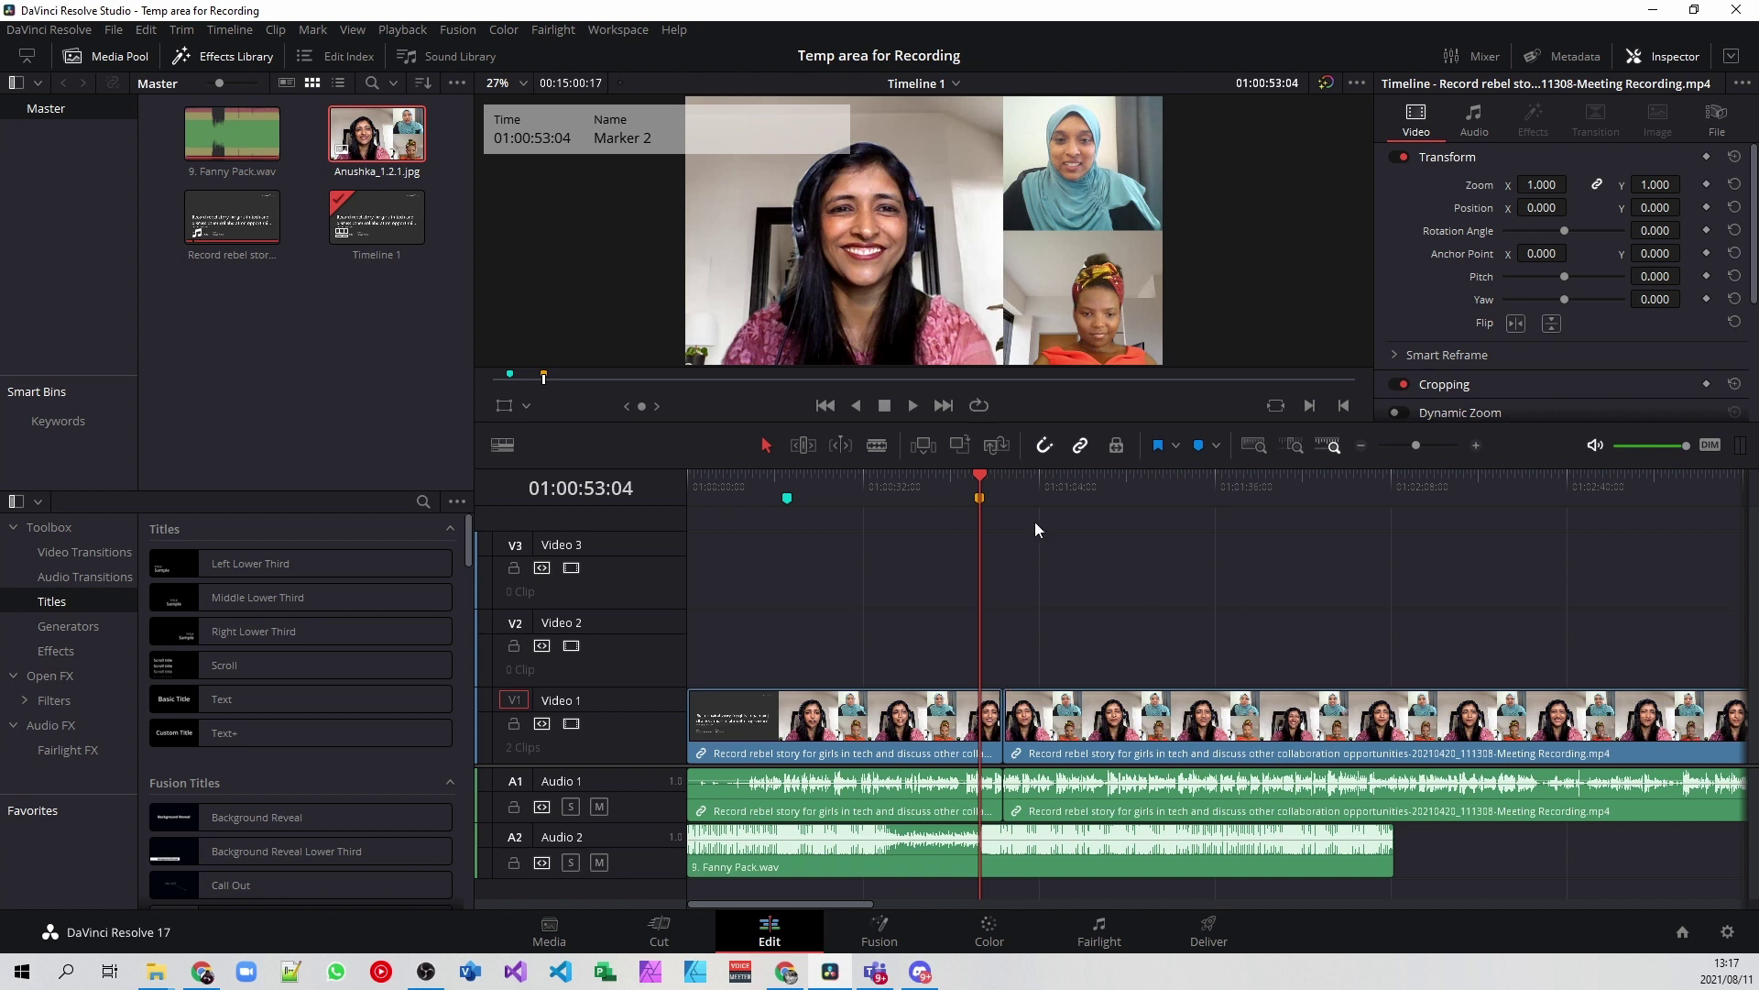
# Step: Add a cyan marker at 01:00:57:12, where the second meeting recording clip begins
pyautogui.click(997, 473)
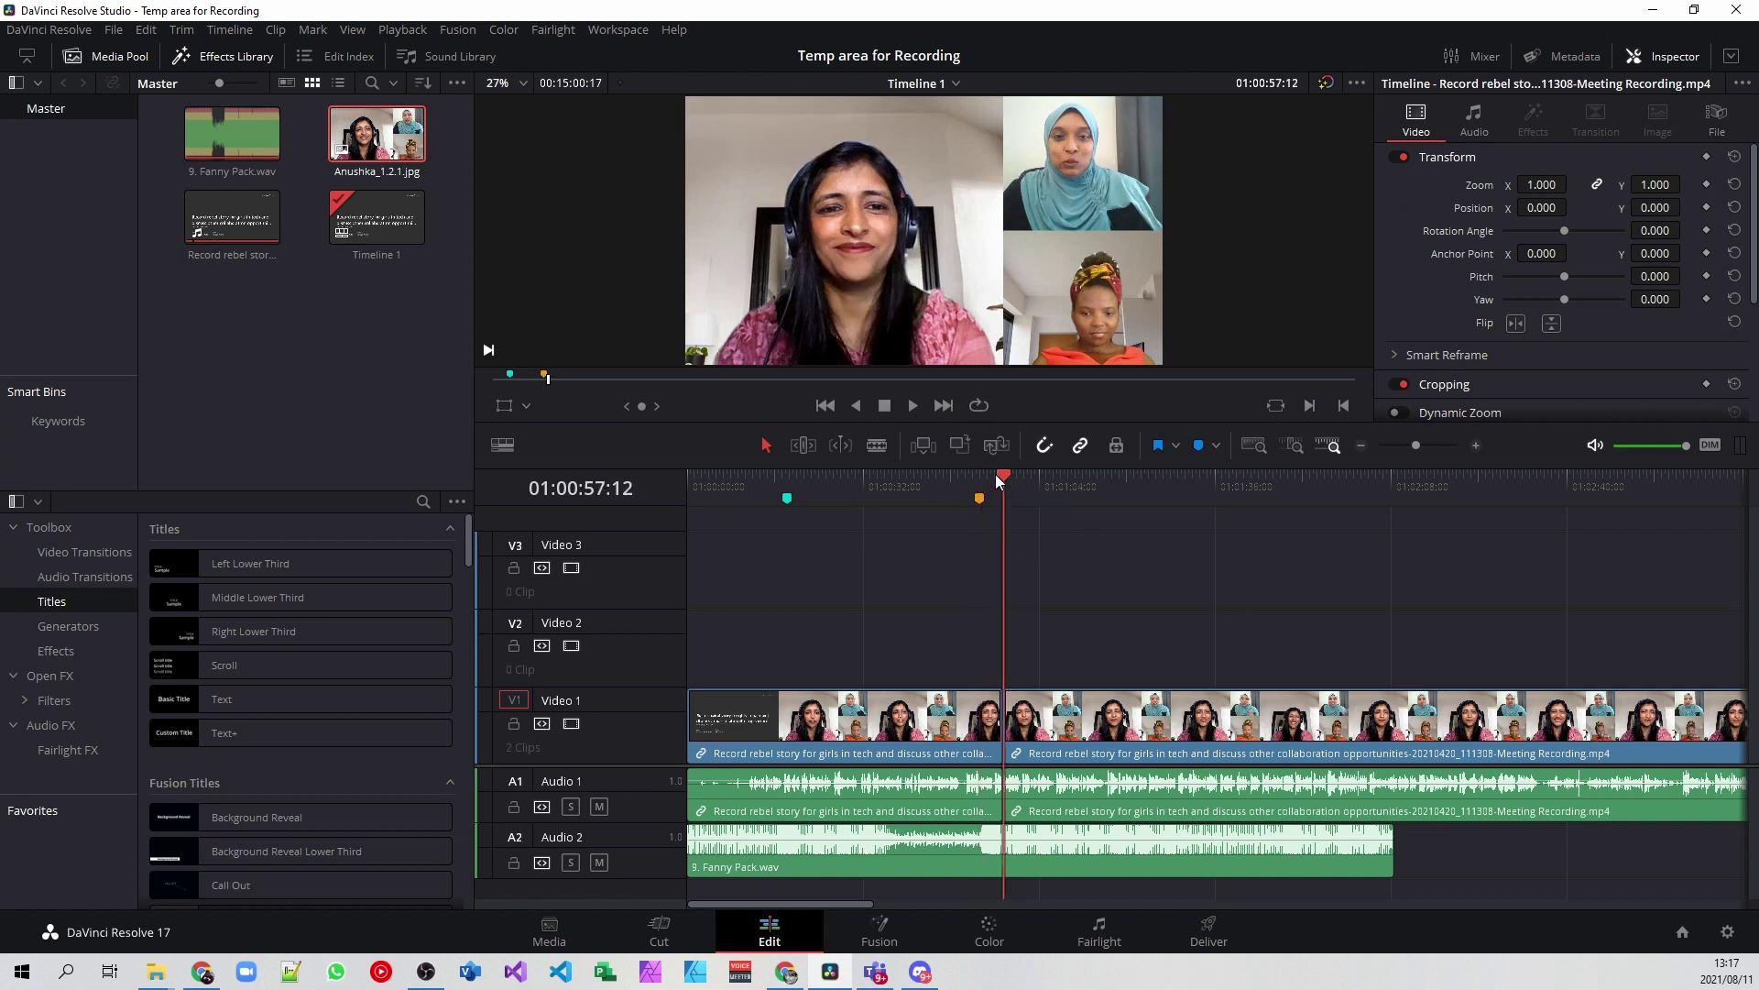
pyautogui.moveTo(995, 475); pyautogui.dragTo(1016, 478)
pyautogui.rightClick(1008, 471)
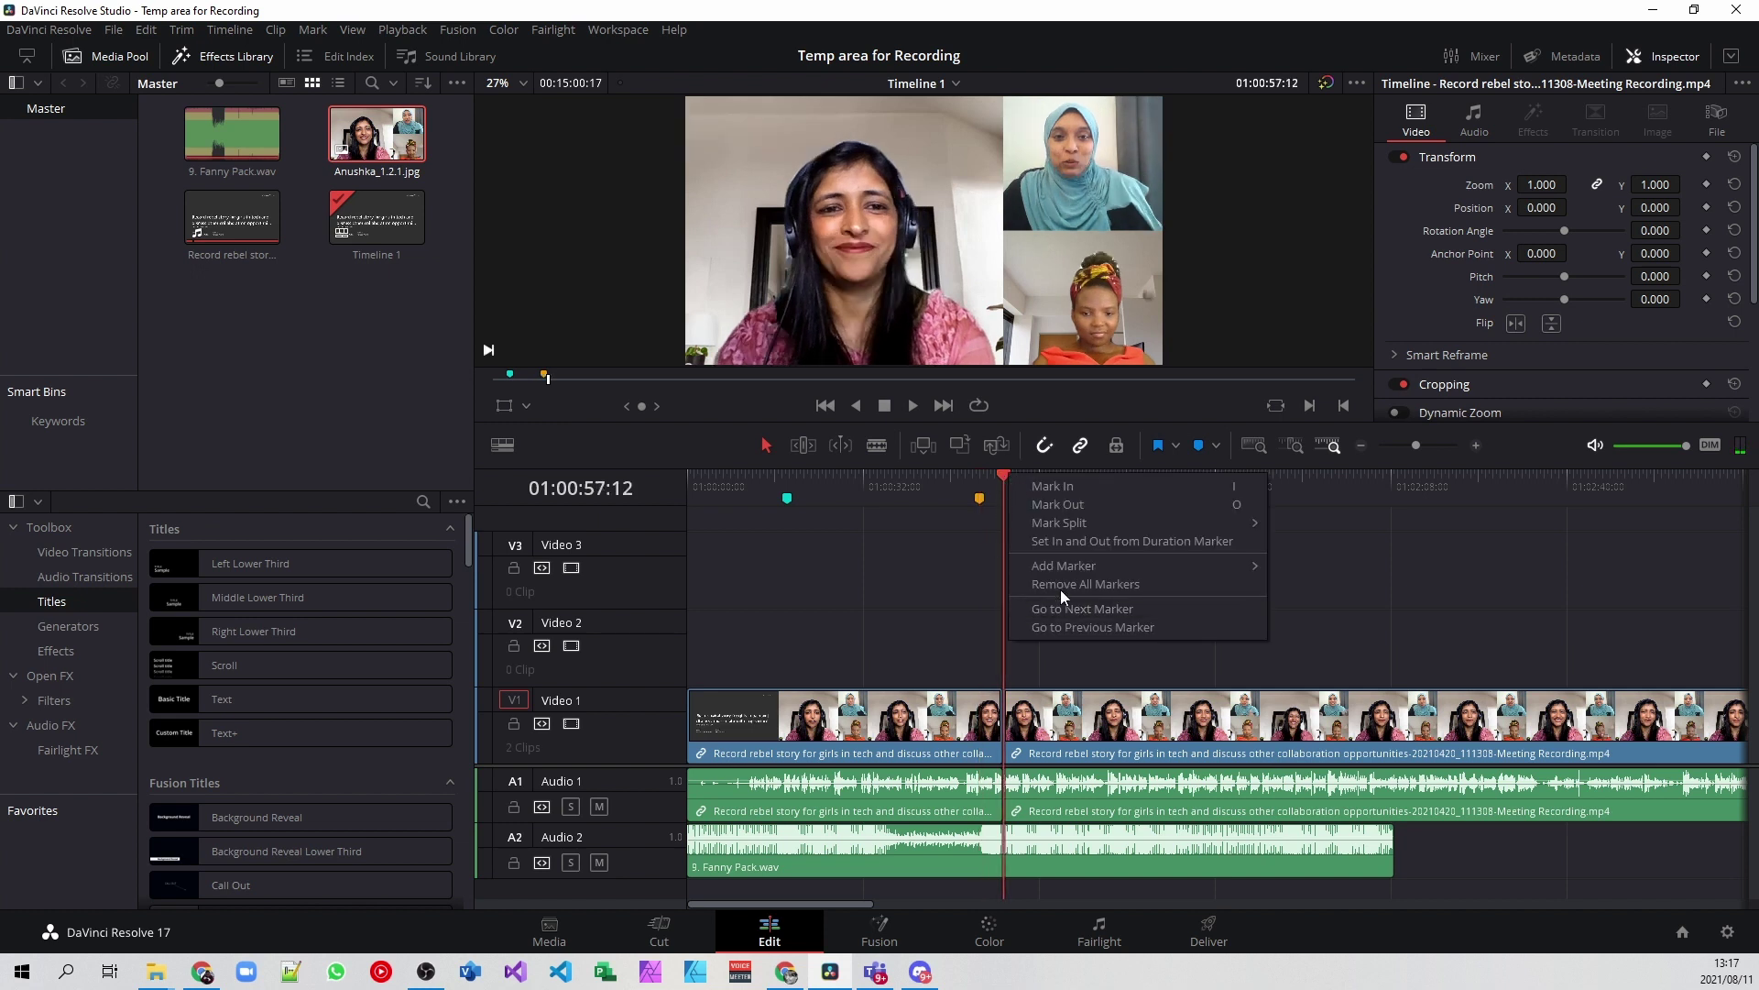
pyautogui.moveTo(1078, 566)
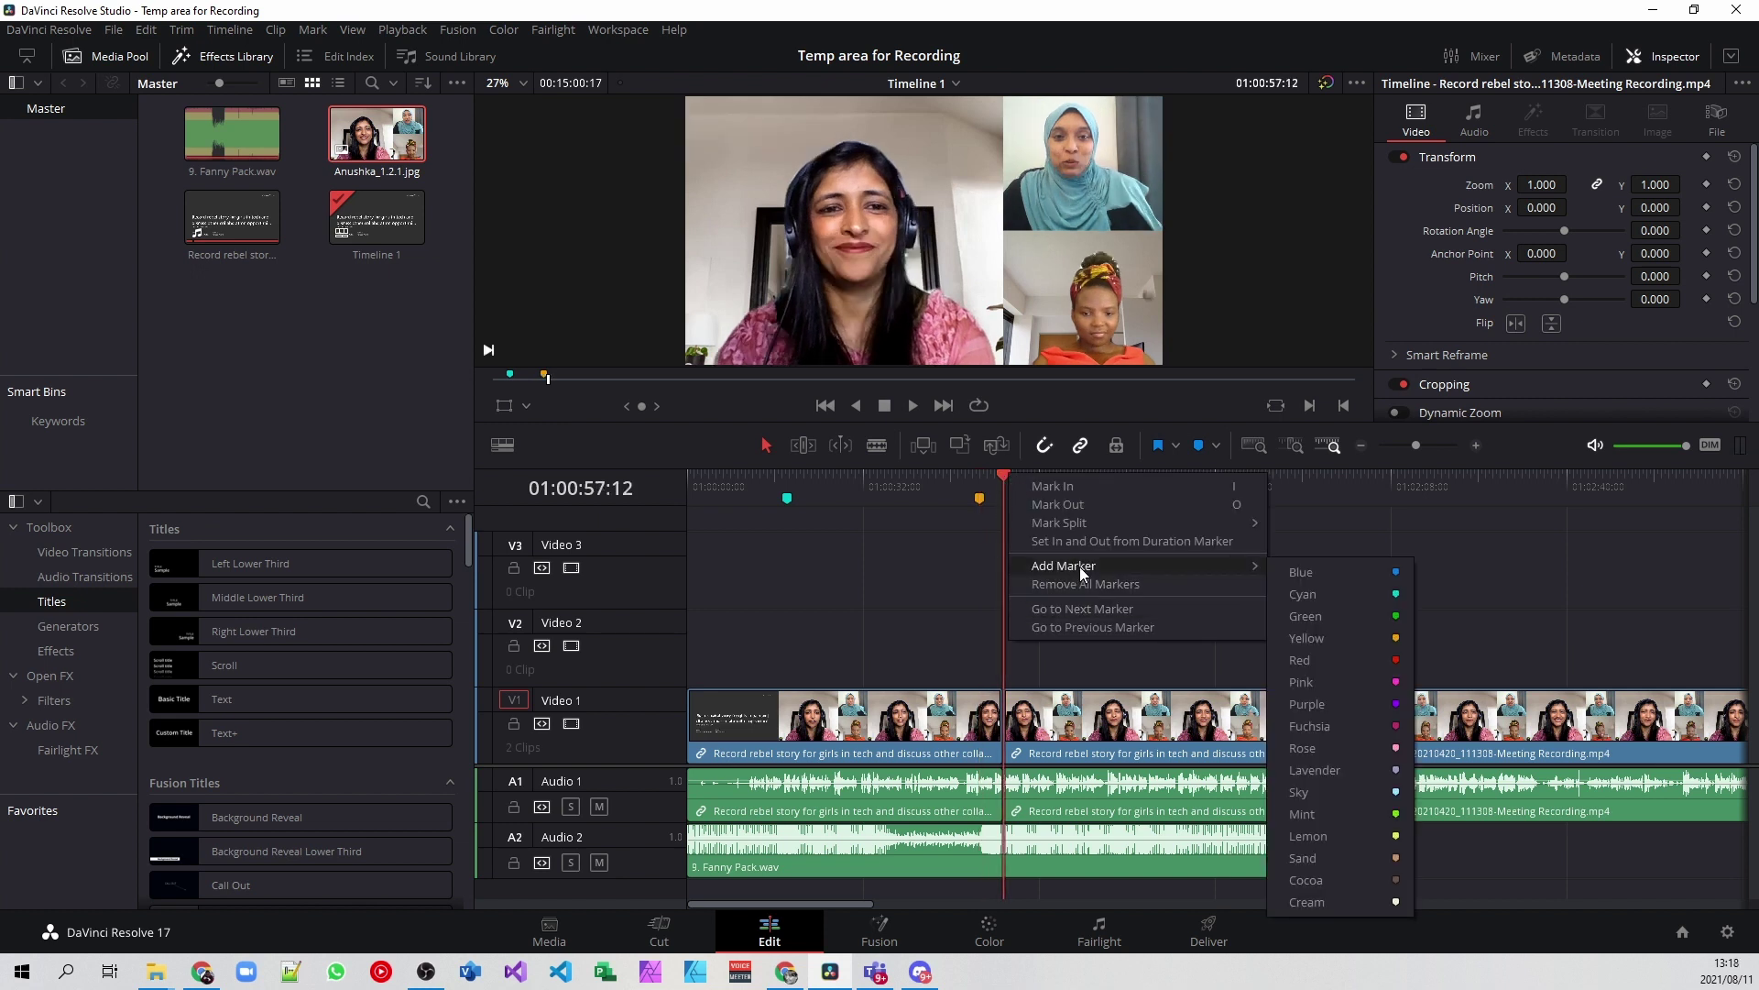
pyautogui.click(1370, 590)
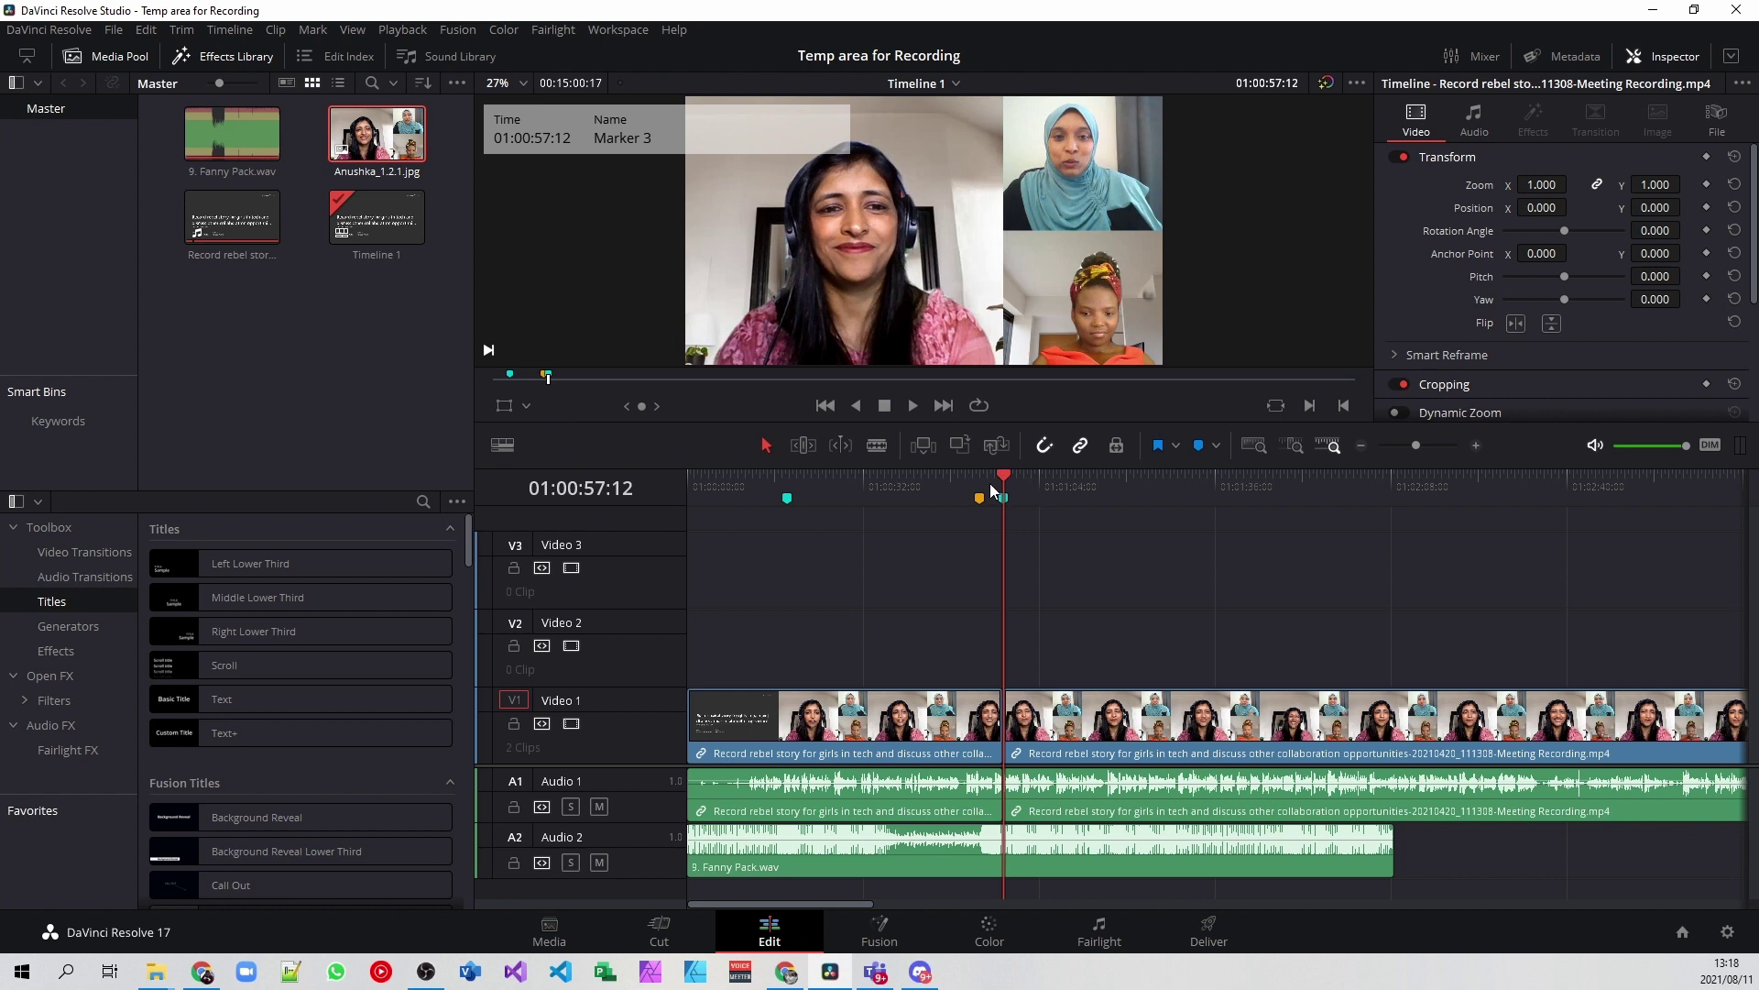
# Step: Place a Text Ripple title on the Video 2 track, starting at the first cyan marker at 01:00:18:04
pyautogui.moveTo(990, 490)
pyautogui.mouseDown()
pyautogui.moveTo(688, 472)
pyautogui.moveTo(780, 495)
pyautogui.mouseUp()
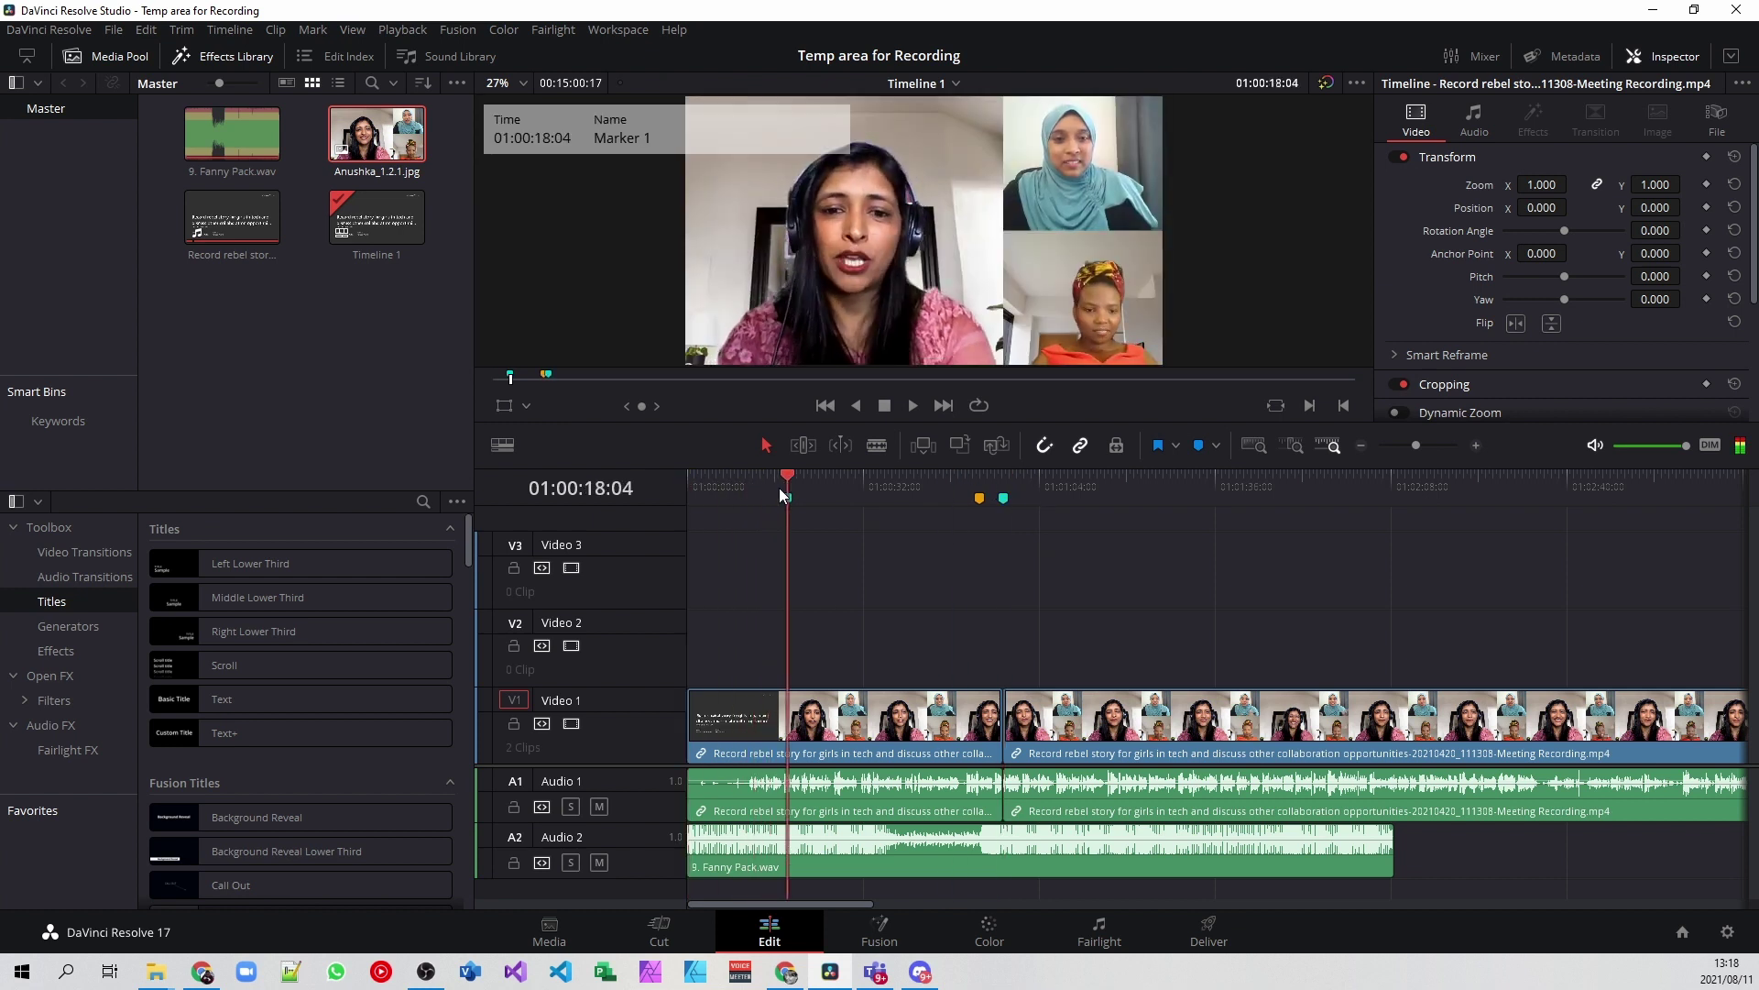
pyautogui.scroll(-5, 340, 675)
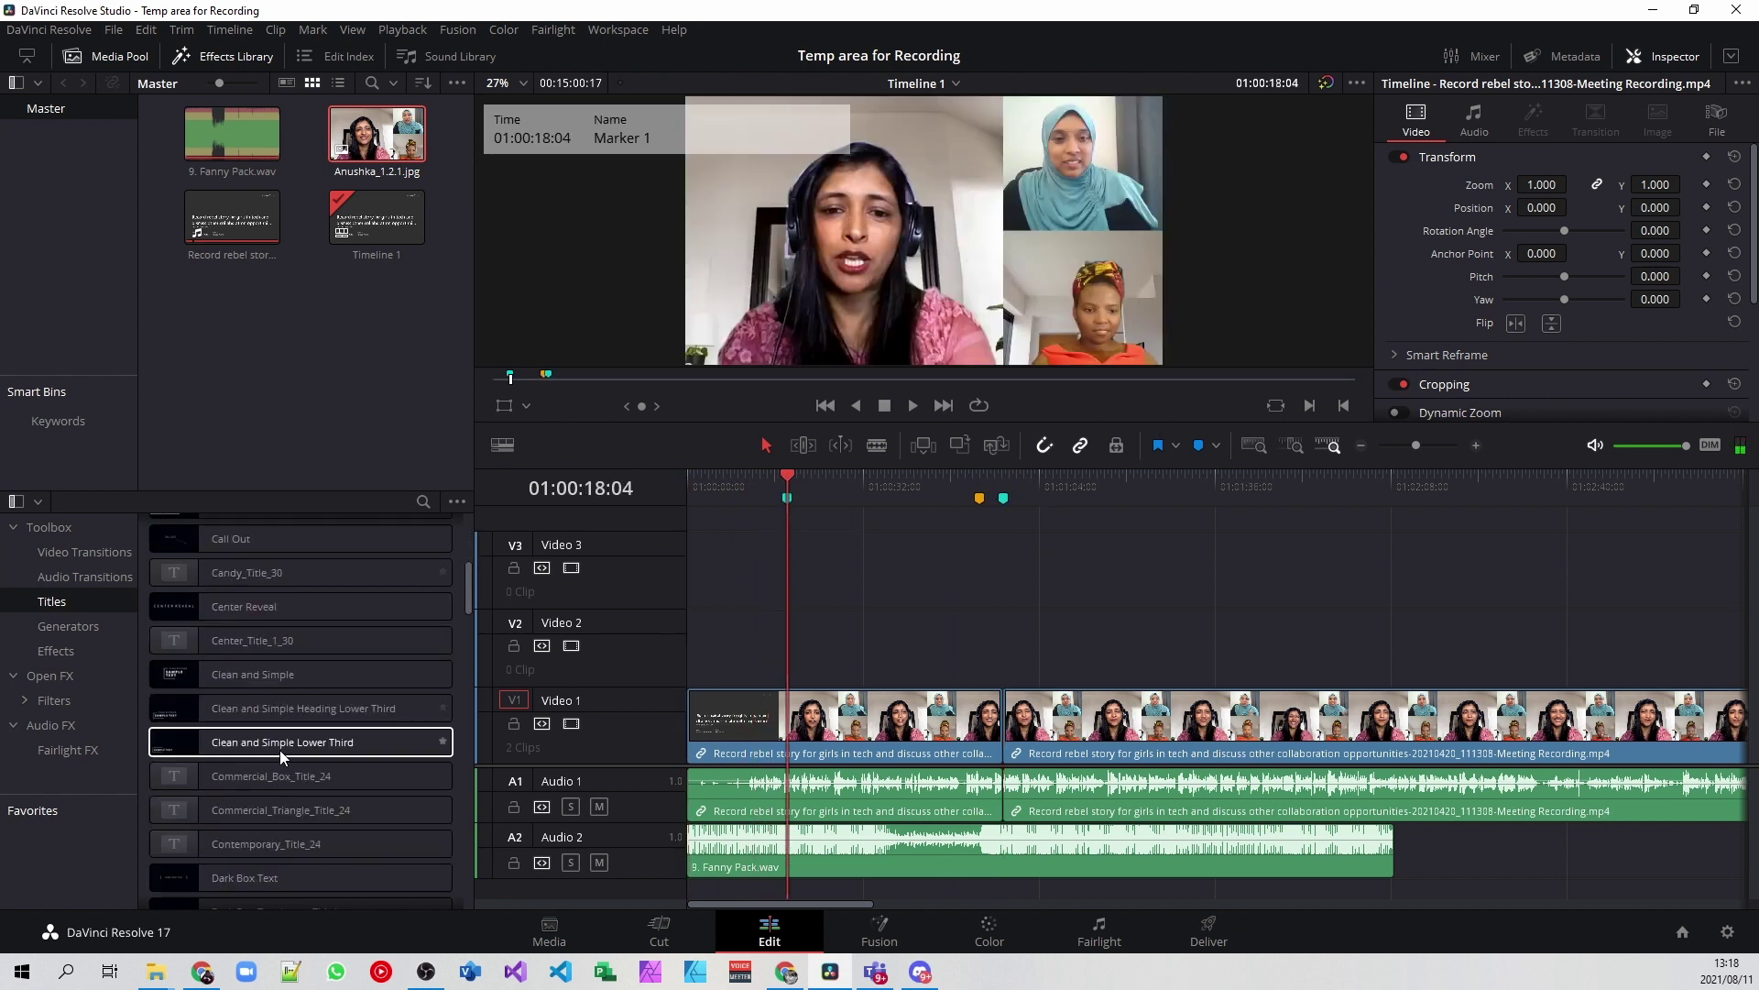
pyautogui.scroll(-10, 347, 724)
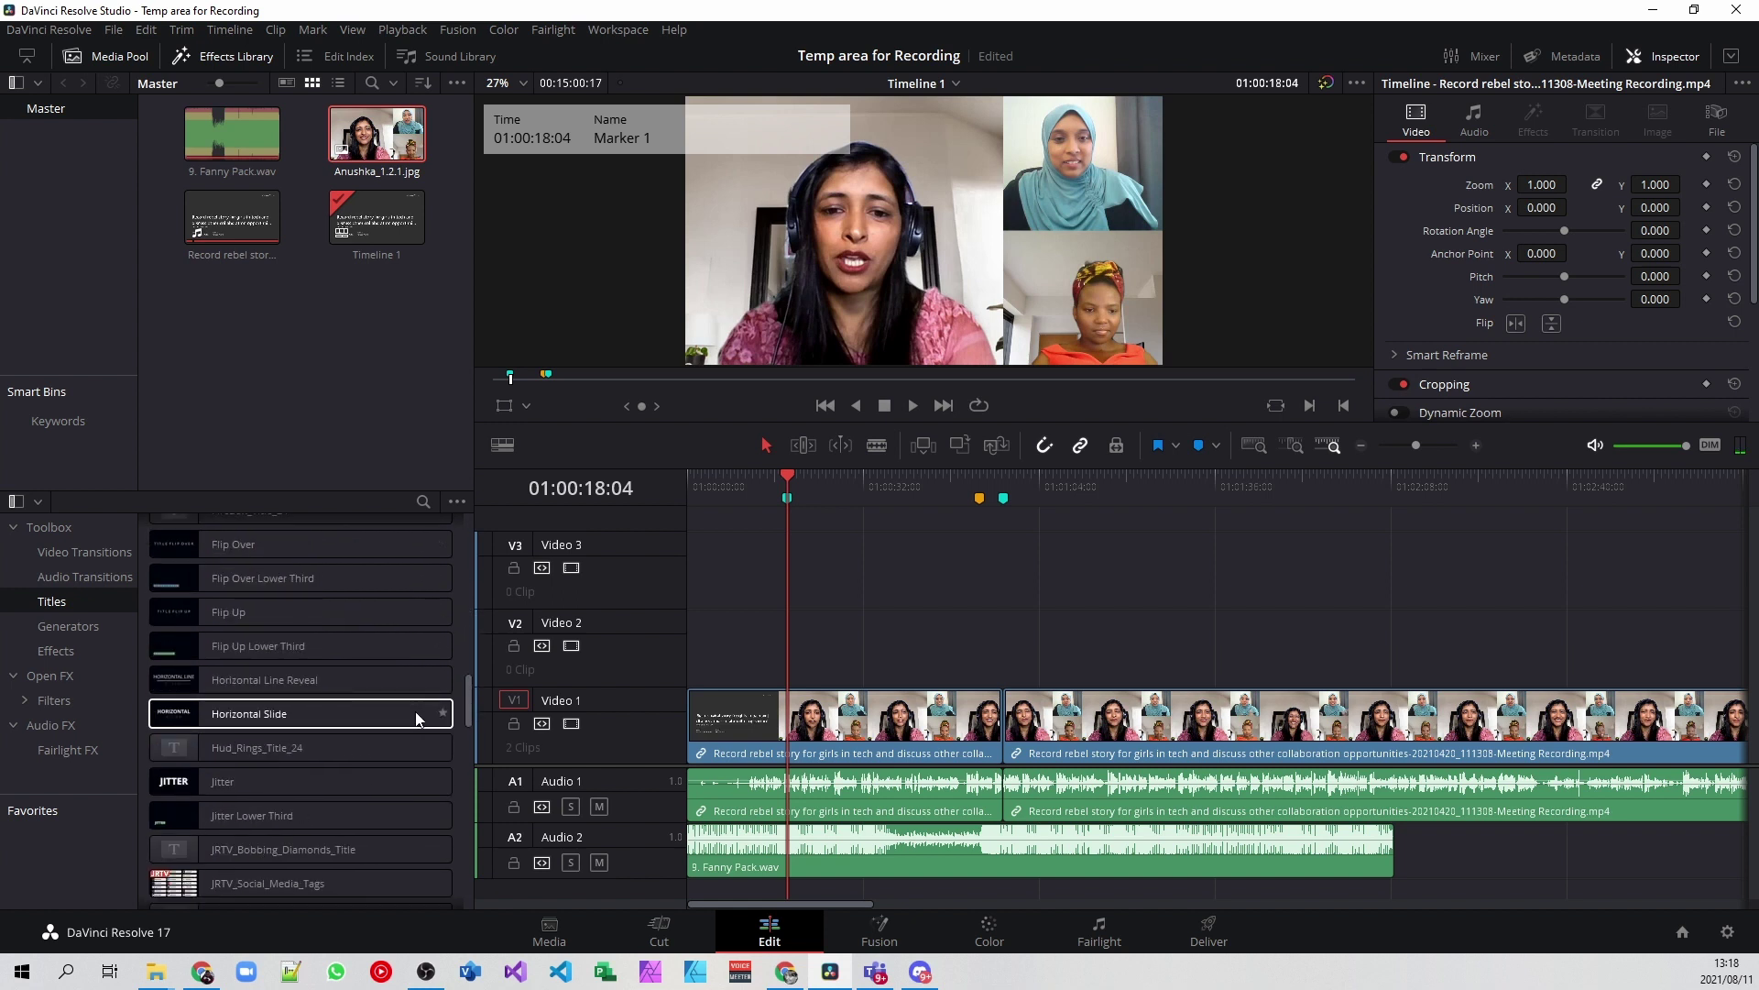
pyautogui.scroll(-5, 416, 710)
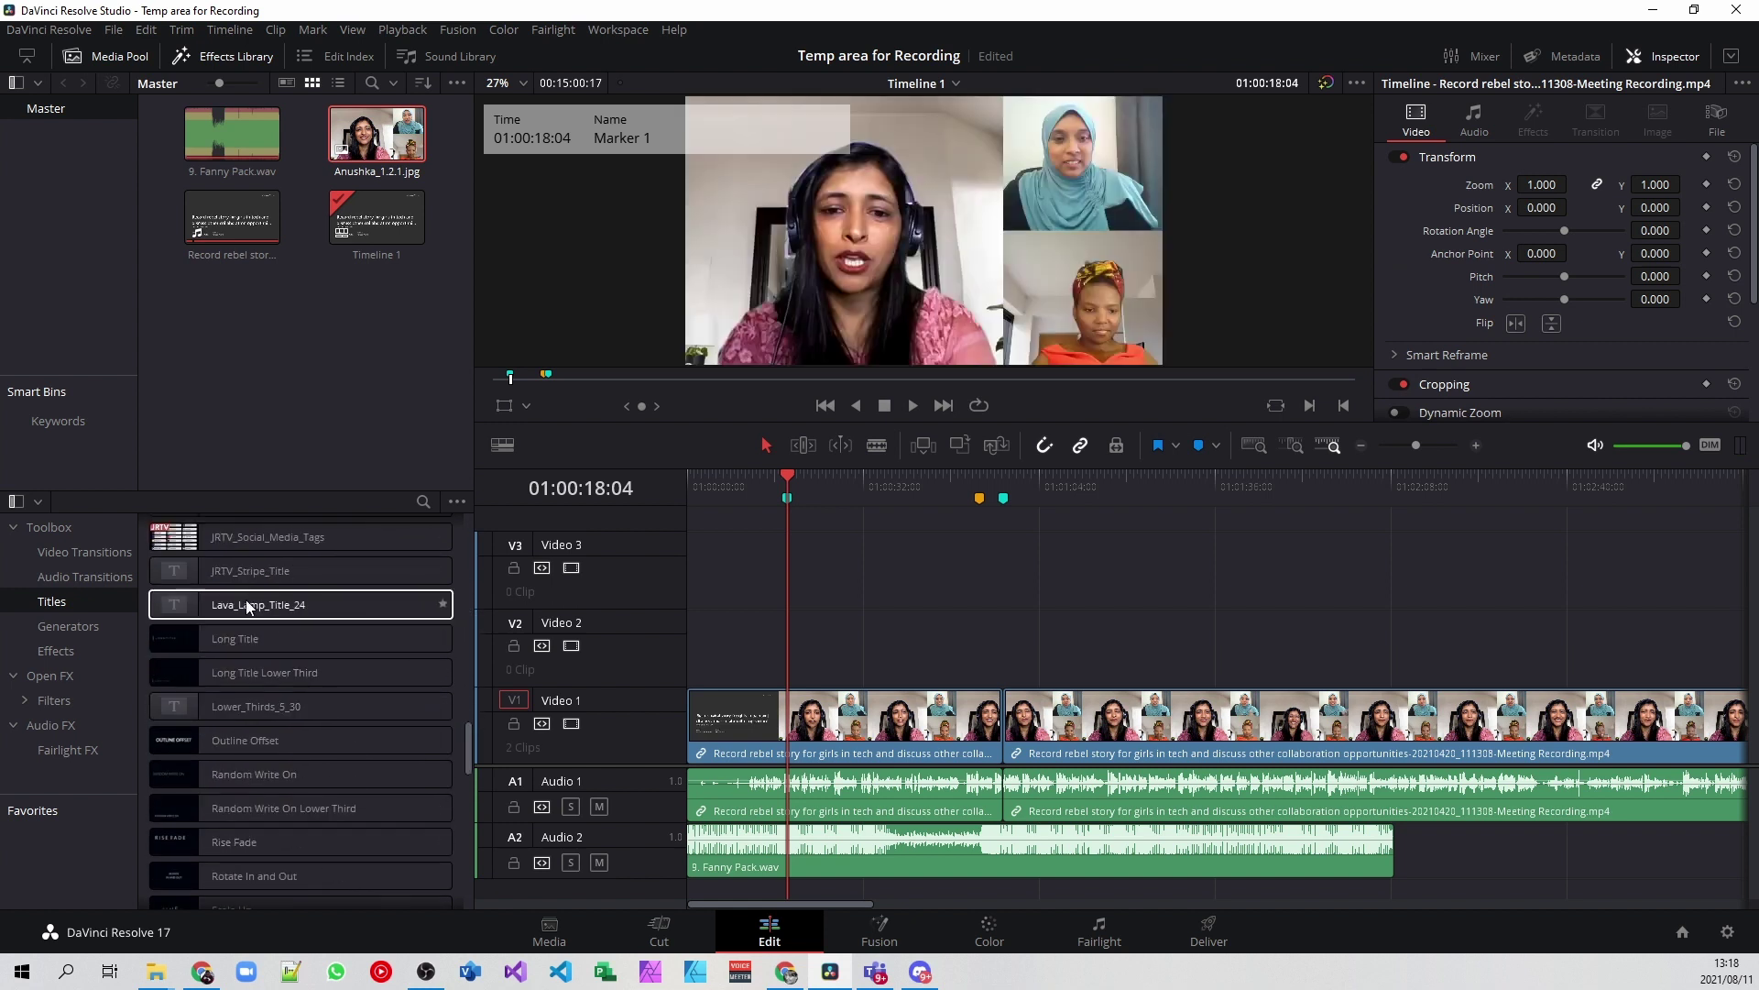
pyautogui.scroll(-5, 348, 749)
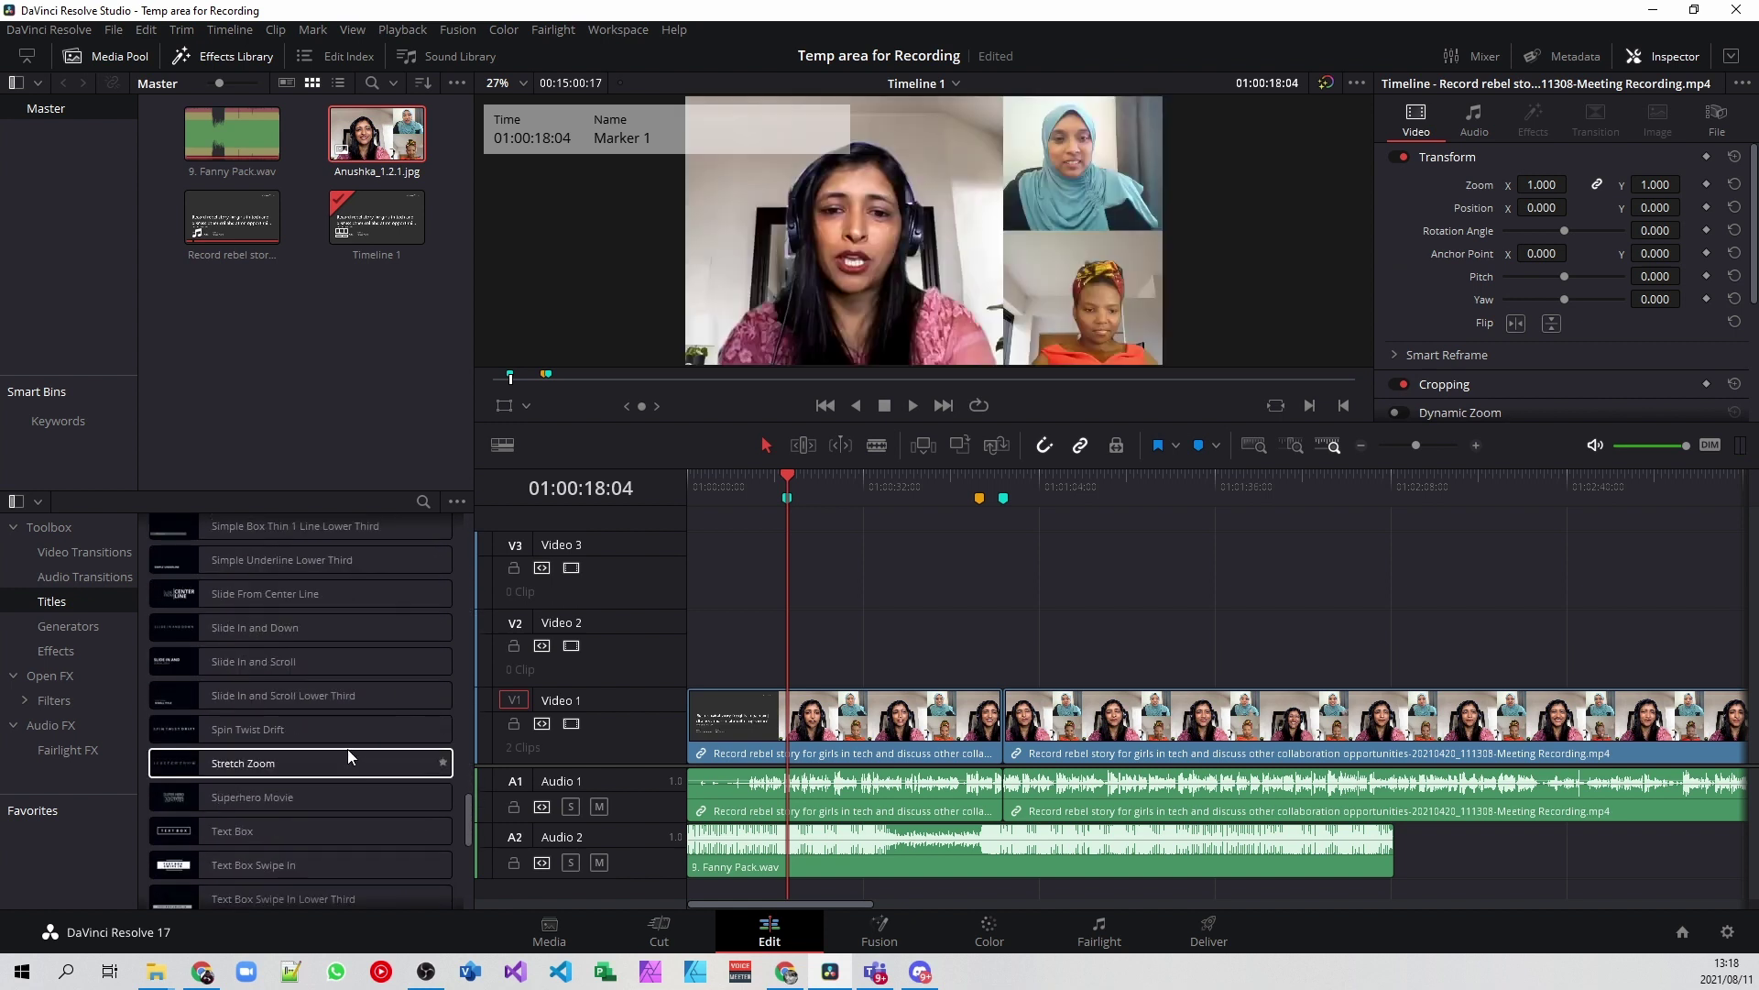
pyautogui.scroll(-3, 306, 795)
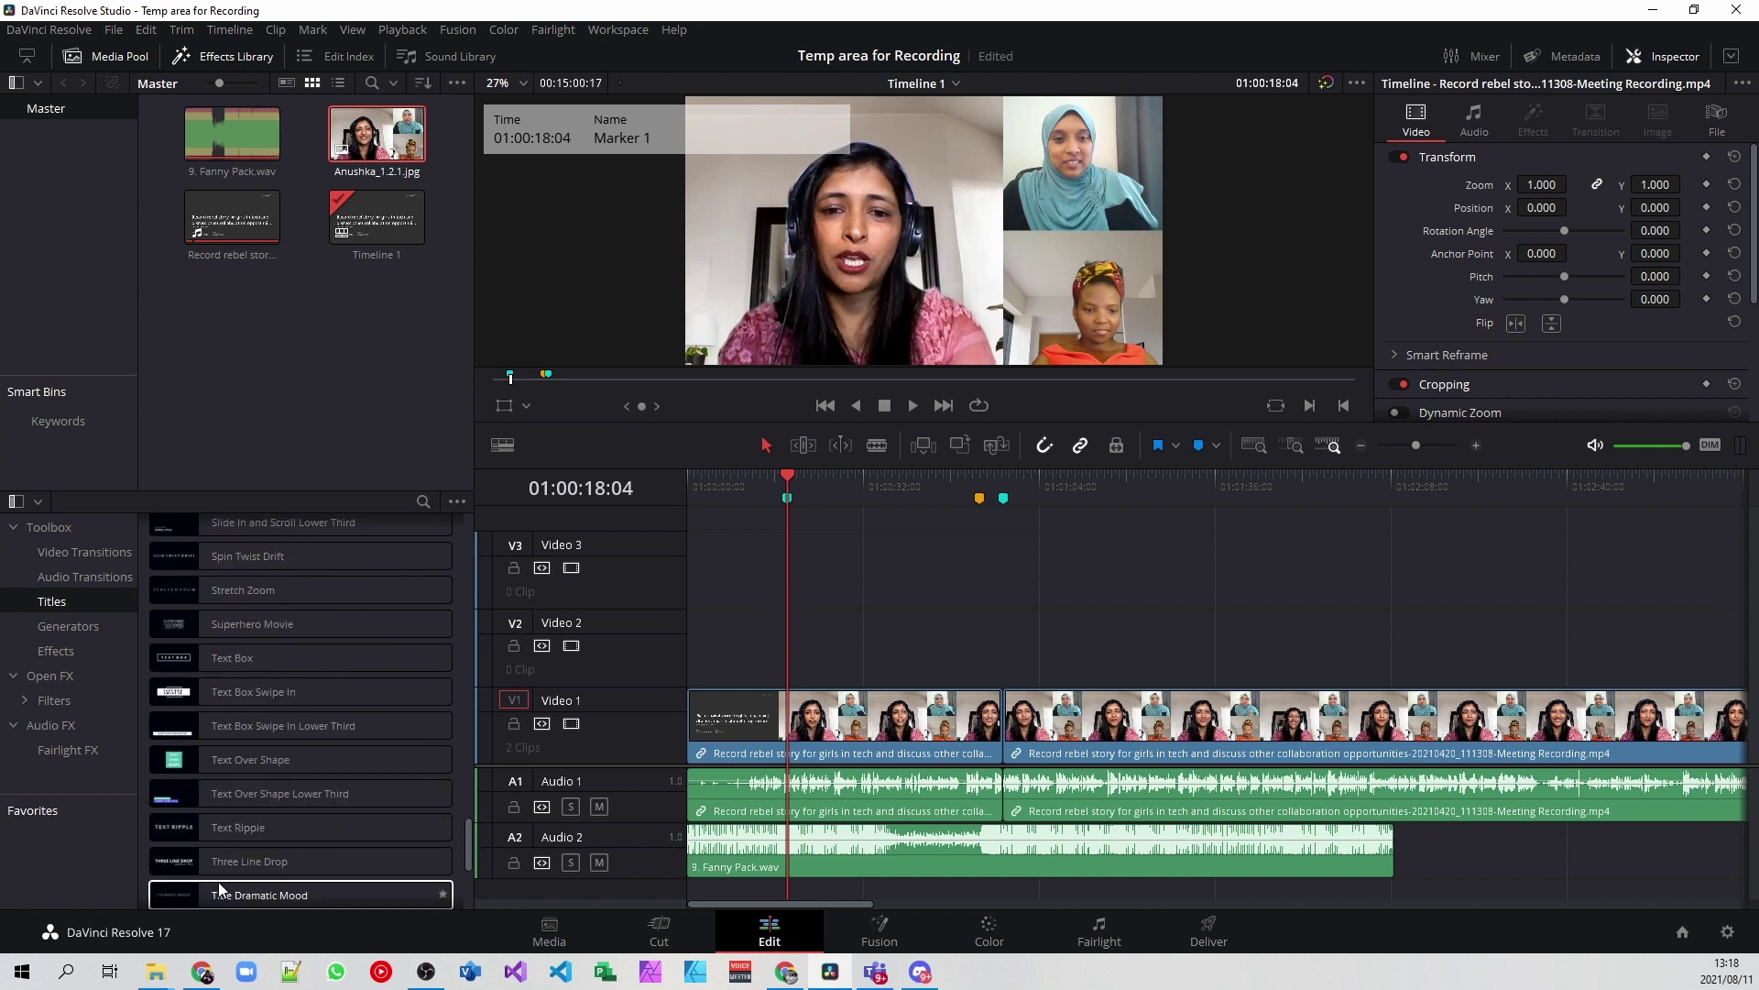
pyautogui.moveTo(240, 826); pyautogui.dragTo(787, 661)
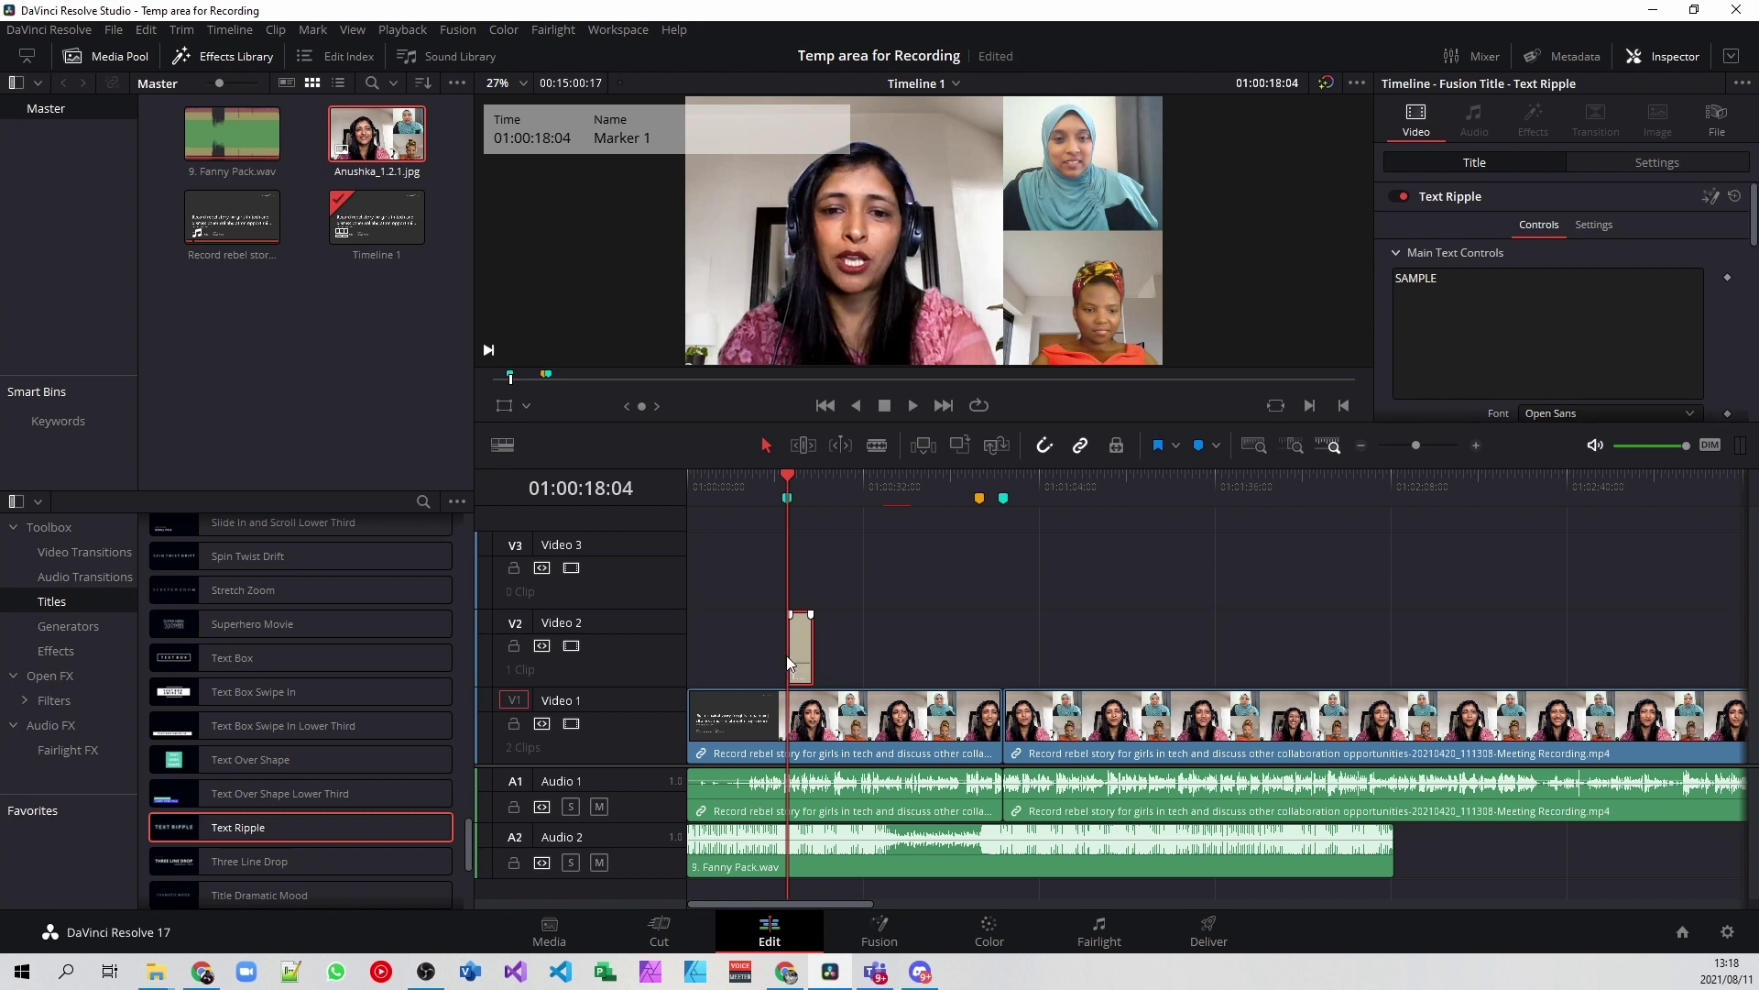
pyautogui.click(862, 649)
# Step: Copy the Text Ripple title and paste the duplicate on Video 2 at the second cyan marker, 01:00:57:12
pyautogui.click(1008, 477)
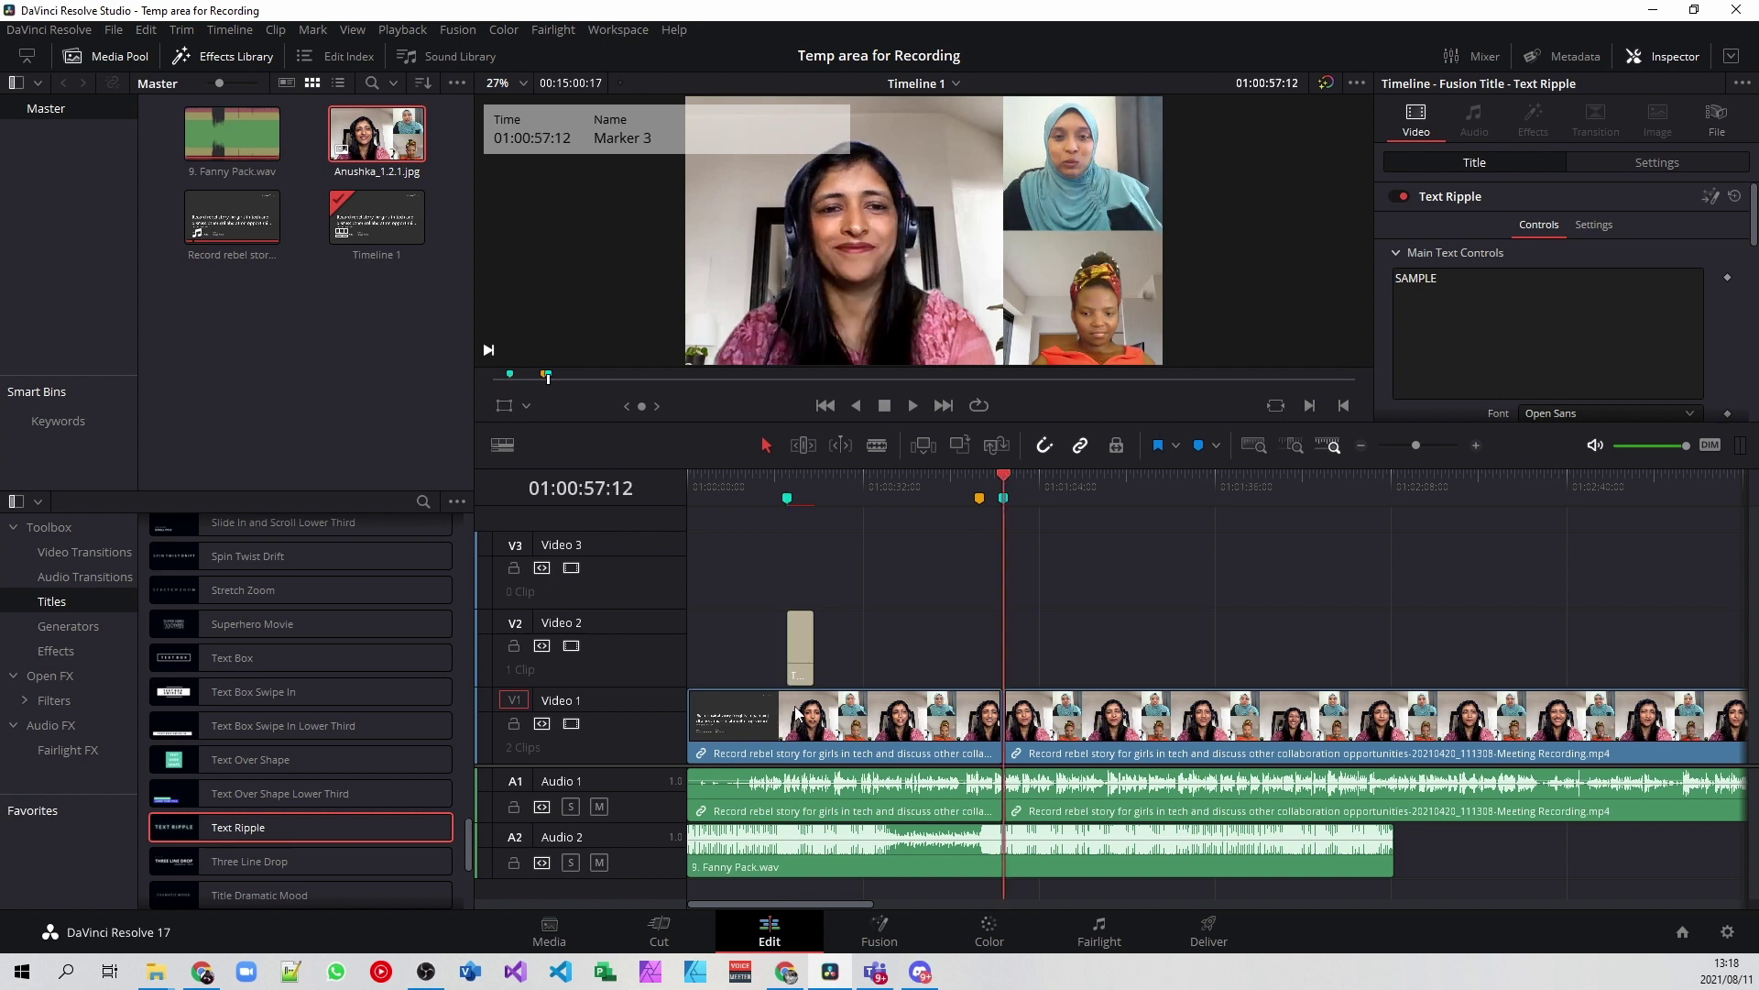
pyautogui.click(802, 652)
pyautogui.rightClick(802, 651)
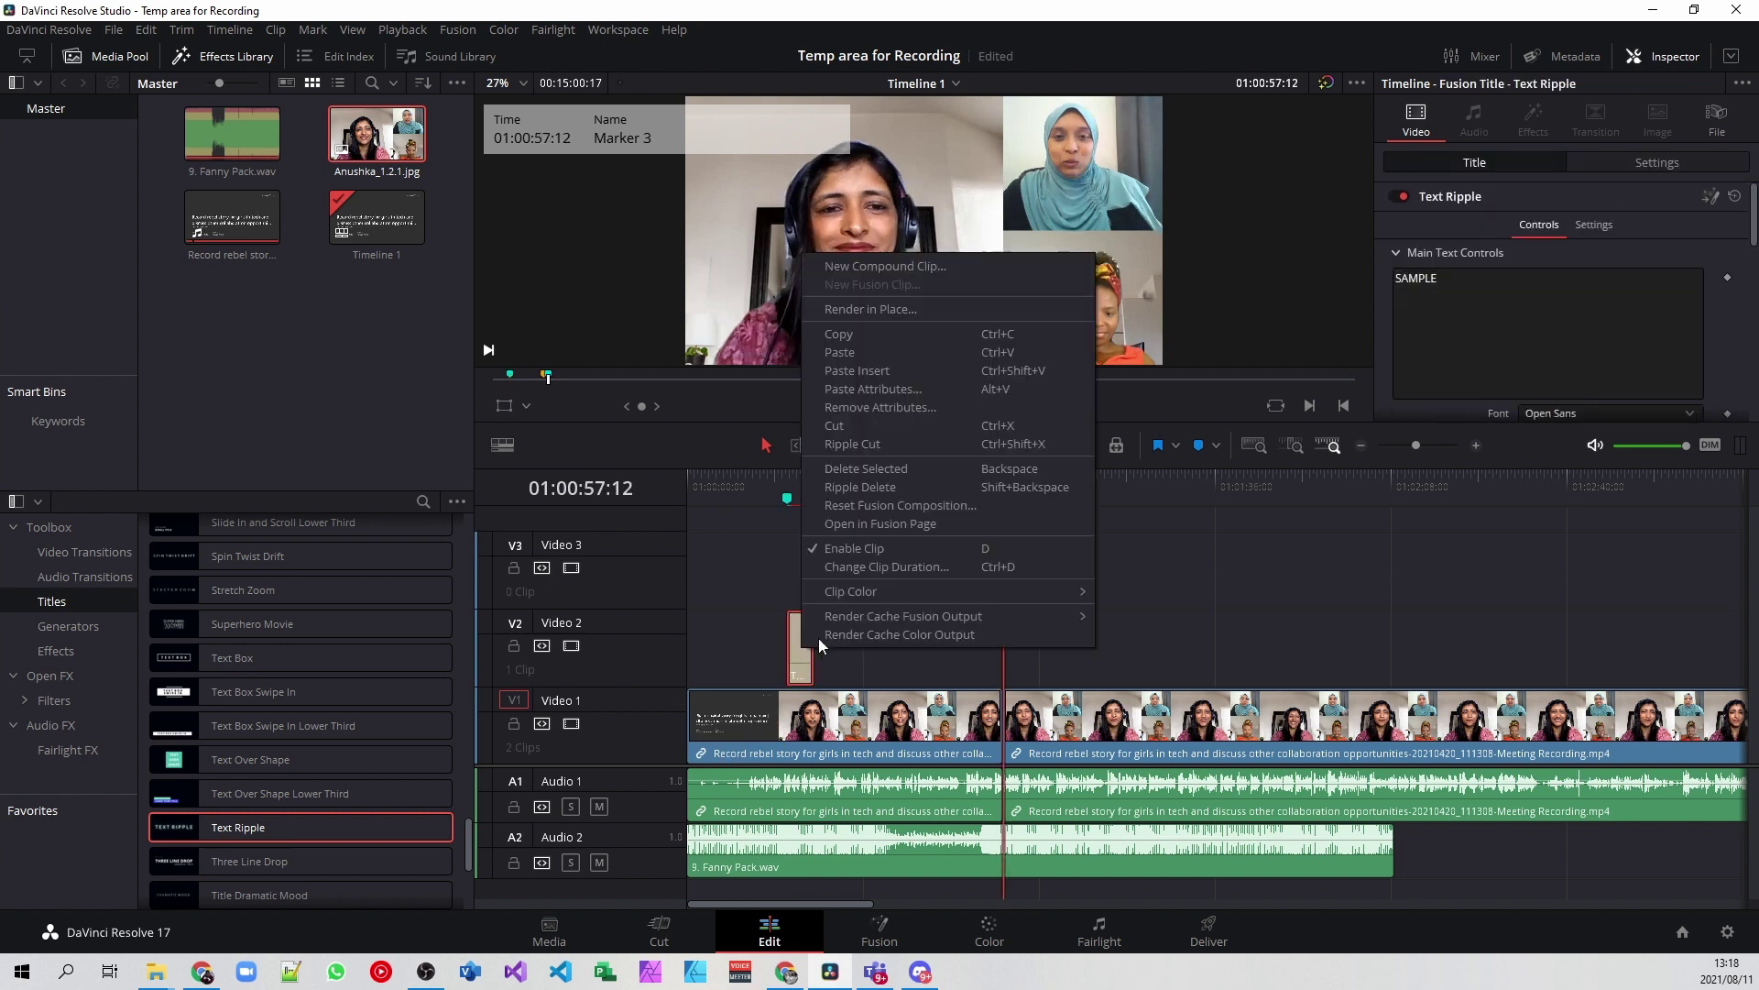
pyautogui.click(921, 332)
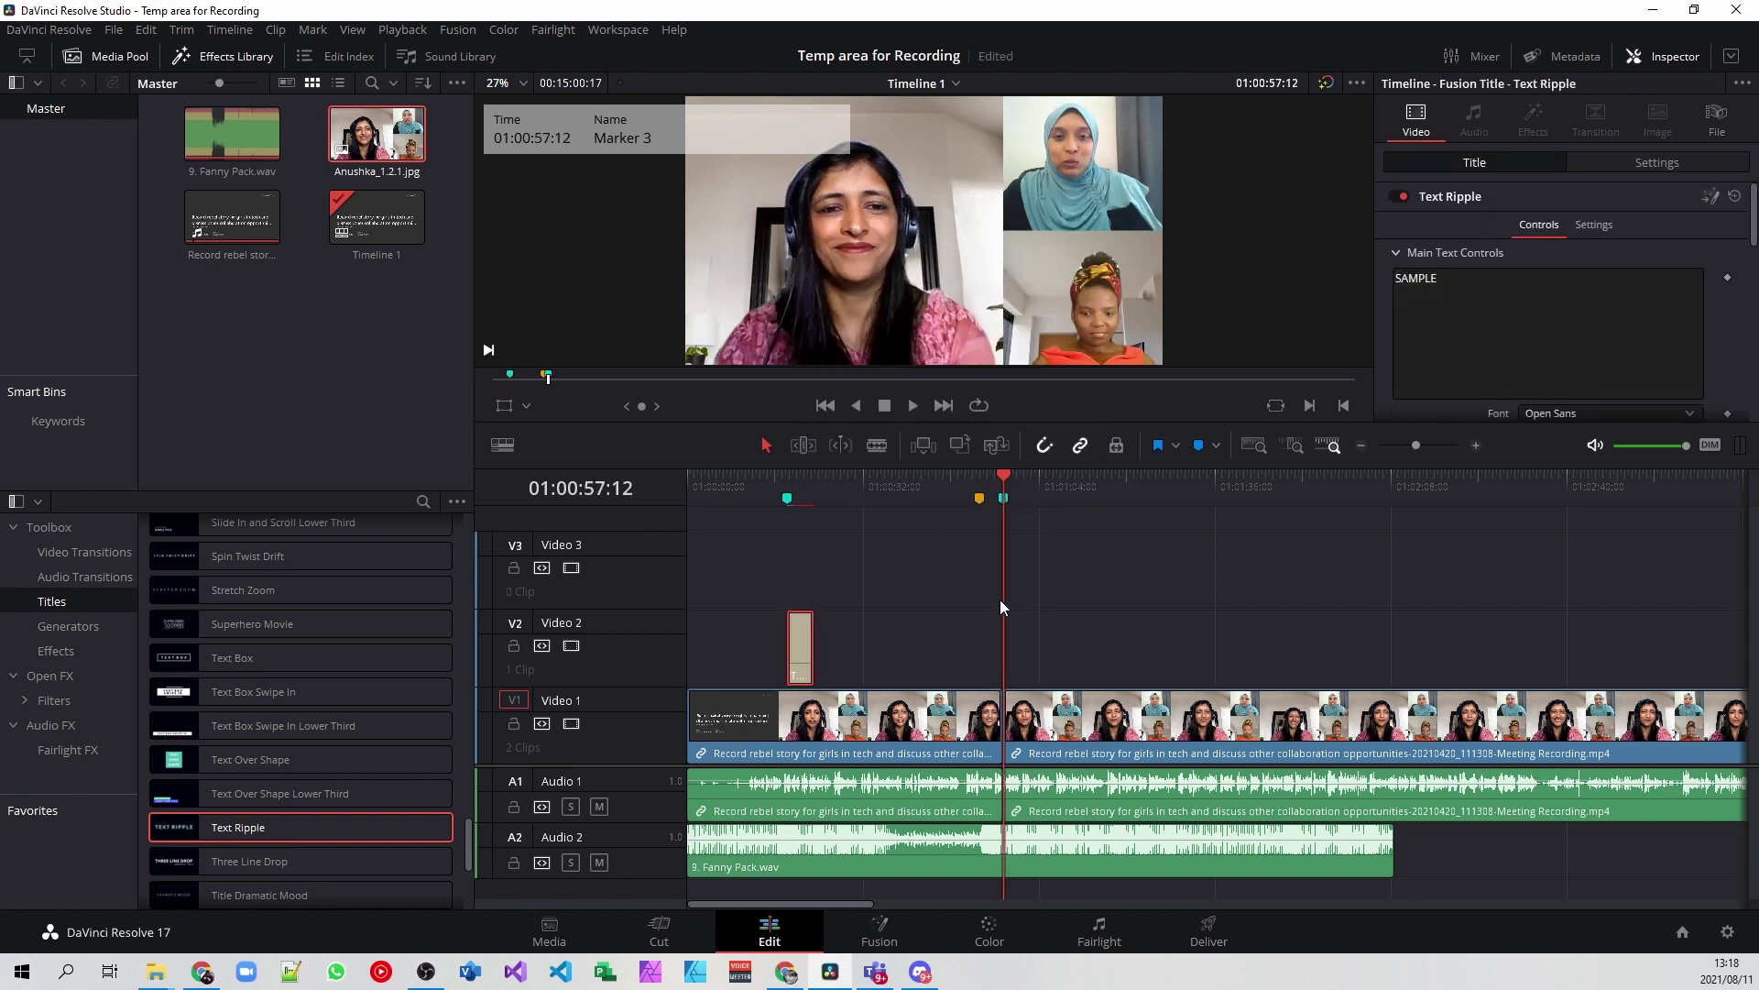
pyautogui.rightClick(1030, 635)
pyautogui.click(1100, 646)
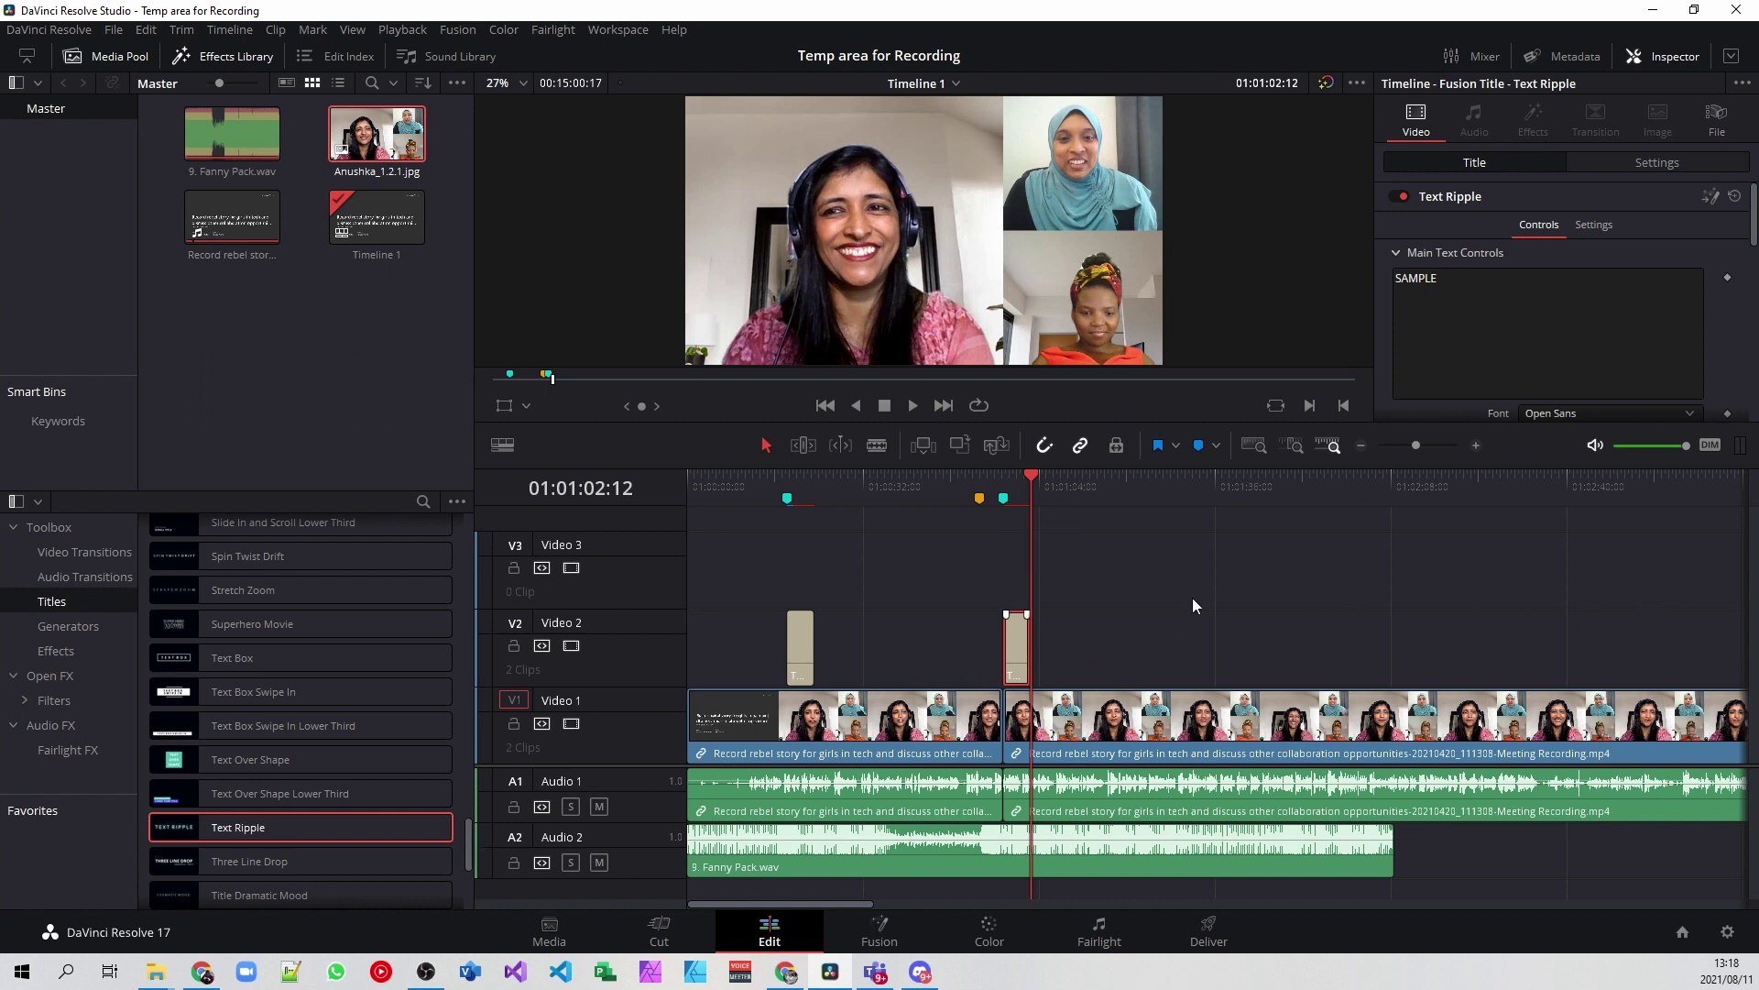
# Step: Move the playhead back to the yellow marker at 01:00:53:04 and remove all markers from the timeline
pyautogui.click(979, 500)
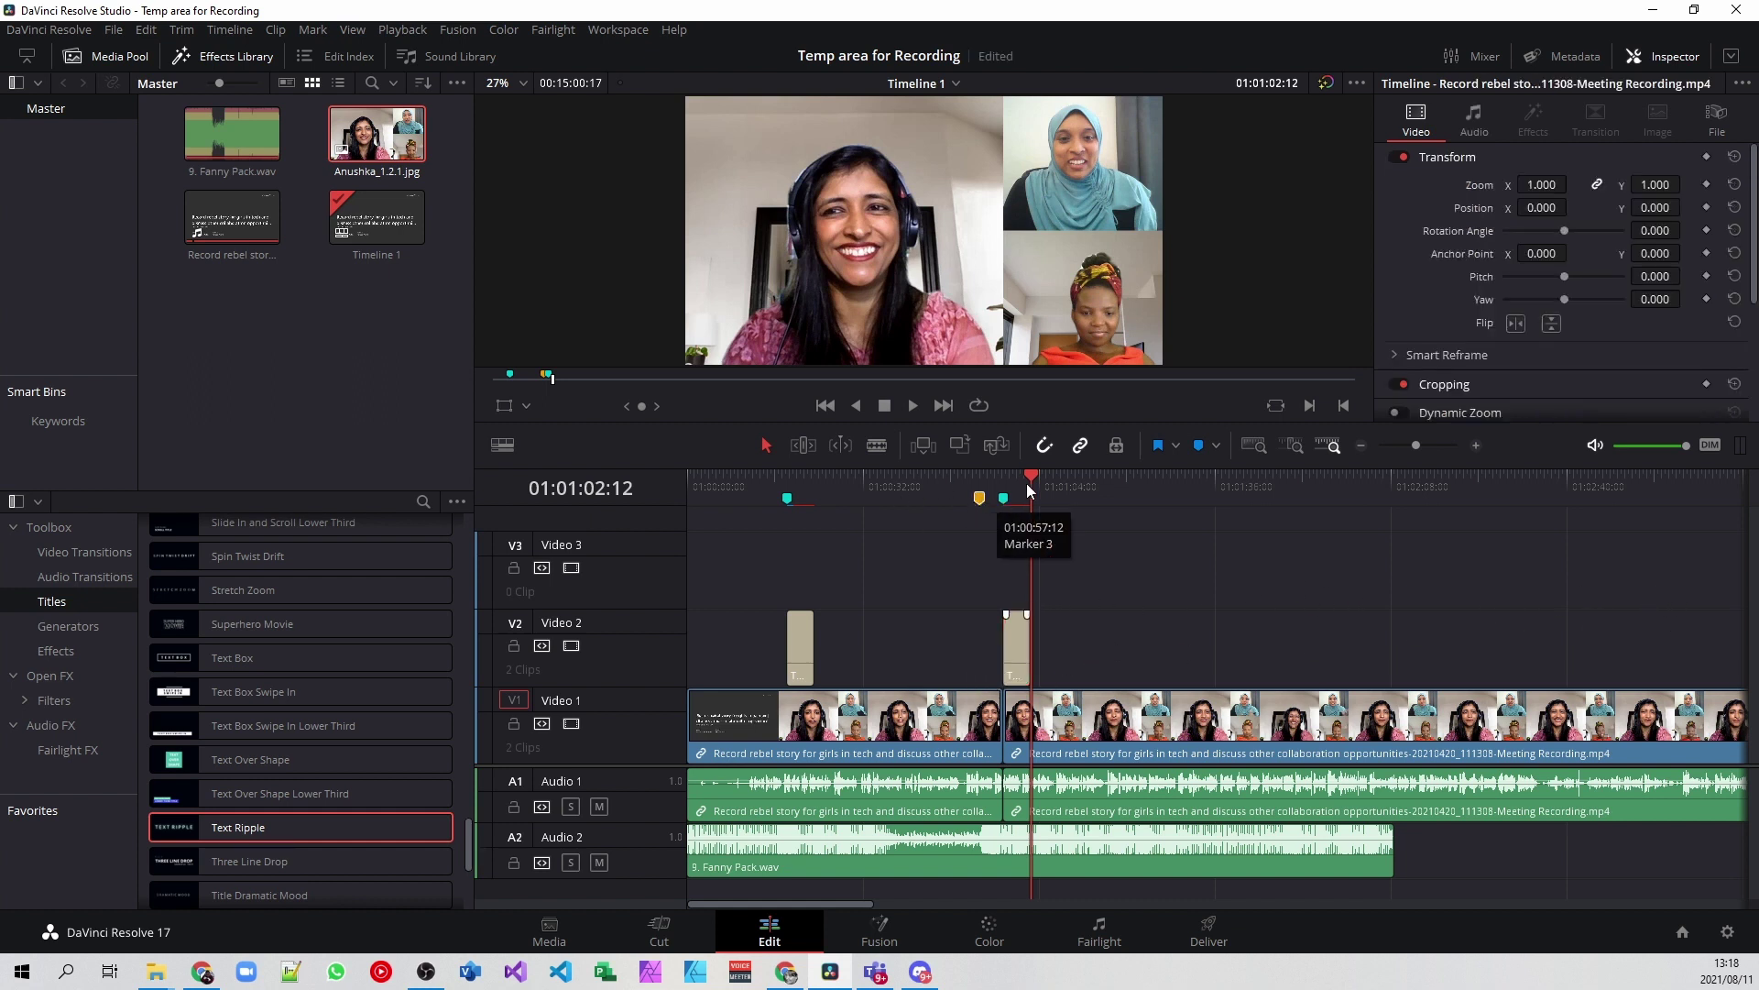
pyautogui.moveTo(1023, 472)
pyautogui.mouseDown()
pyautogui.moveTo(959, 483)
pyautogui.moveTo(980, 483)
pyautogui.mouseUp()
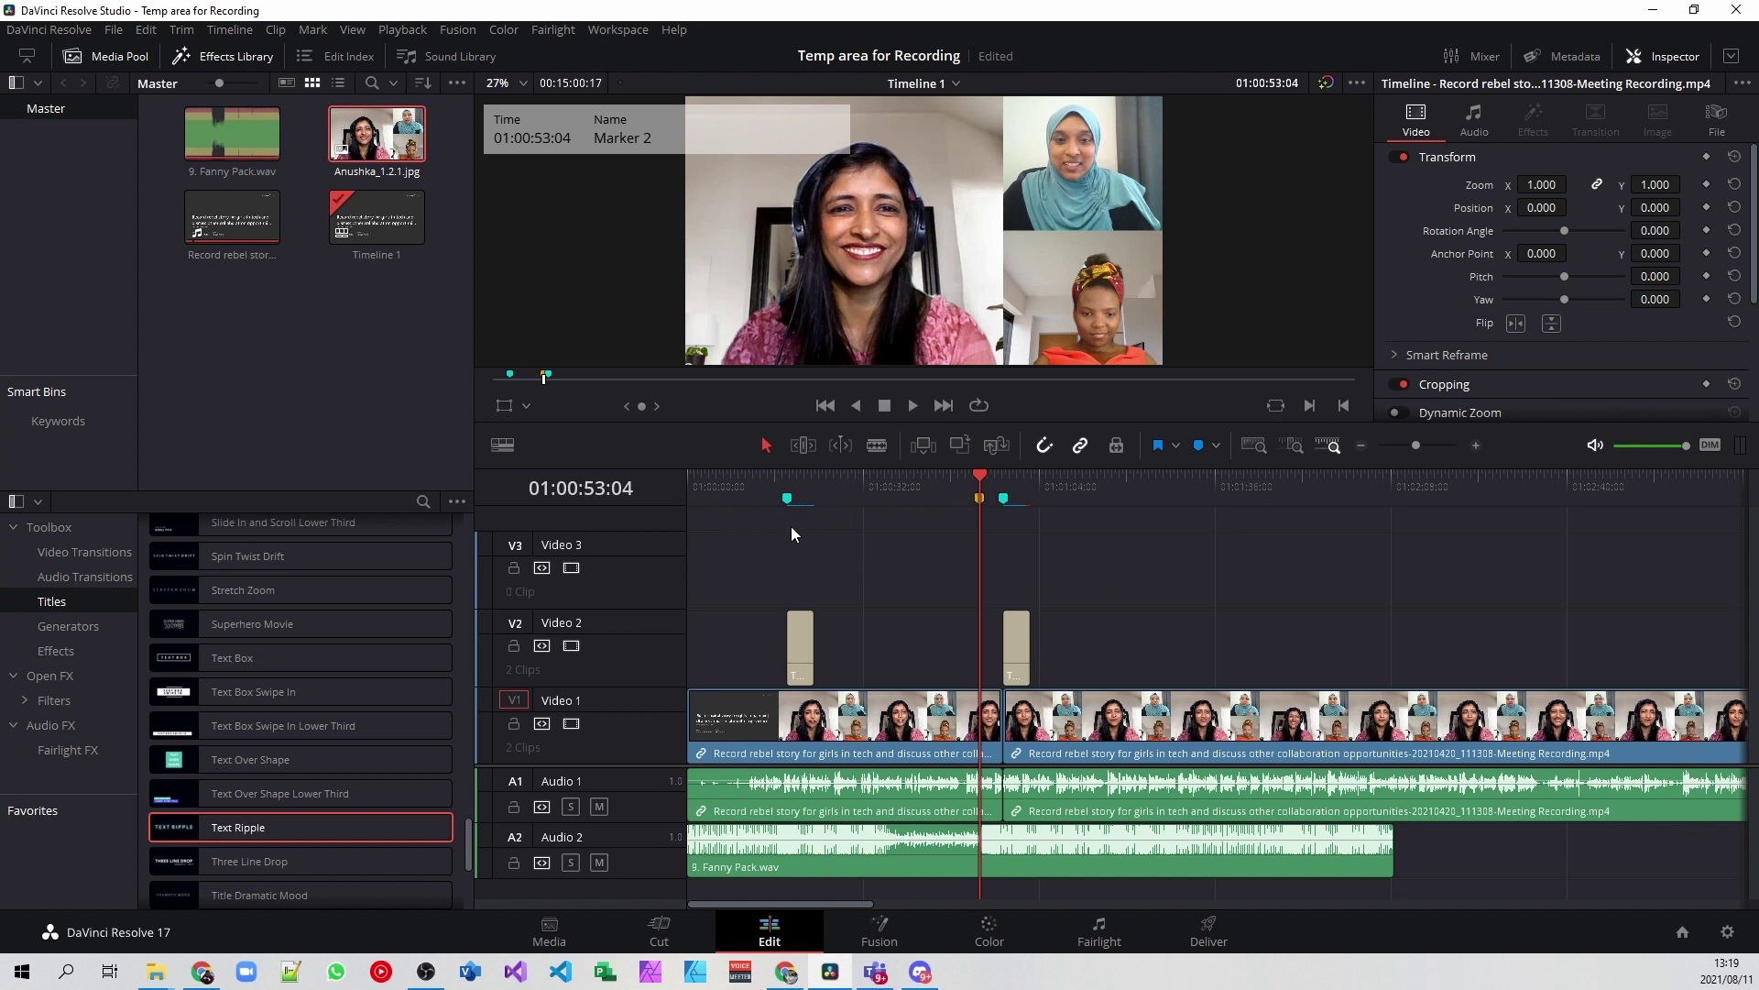
pyautogui.rightClick(886, 483)
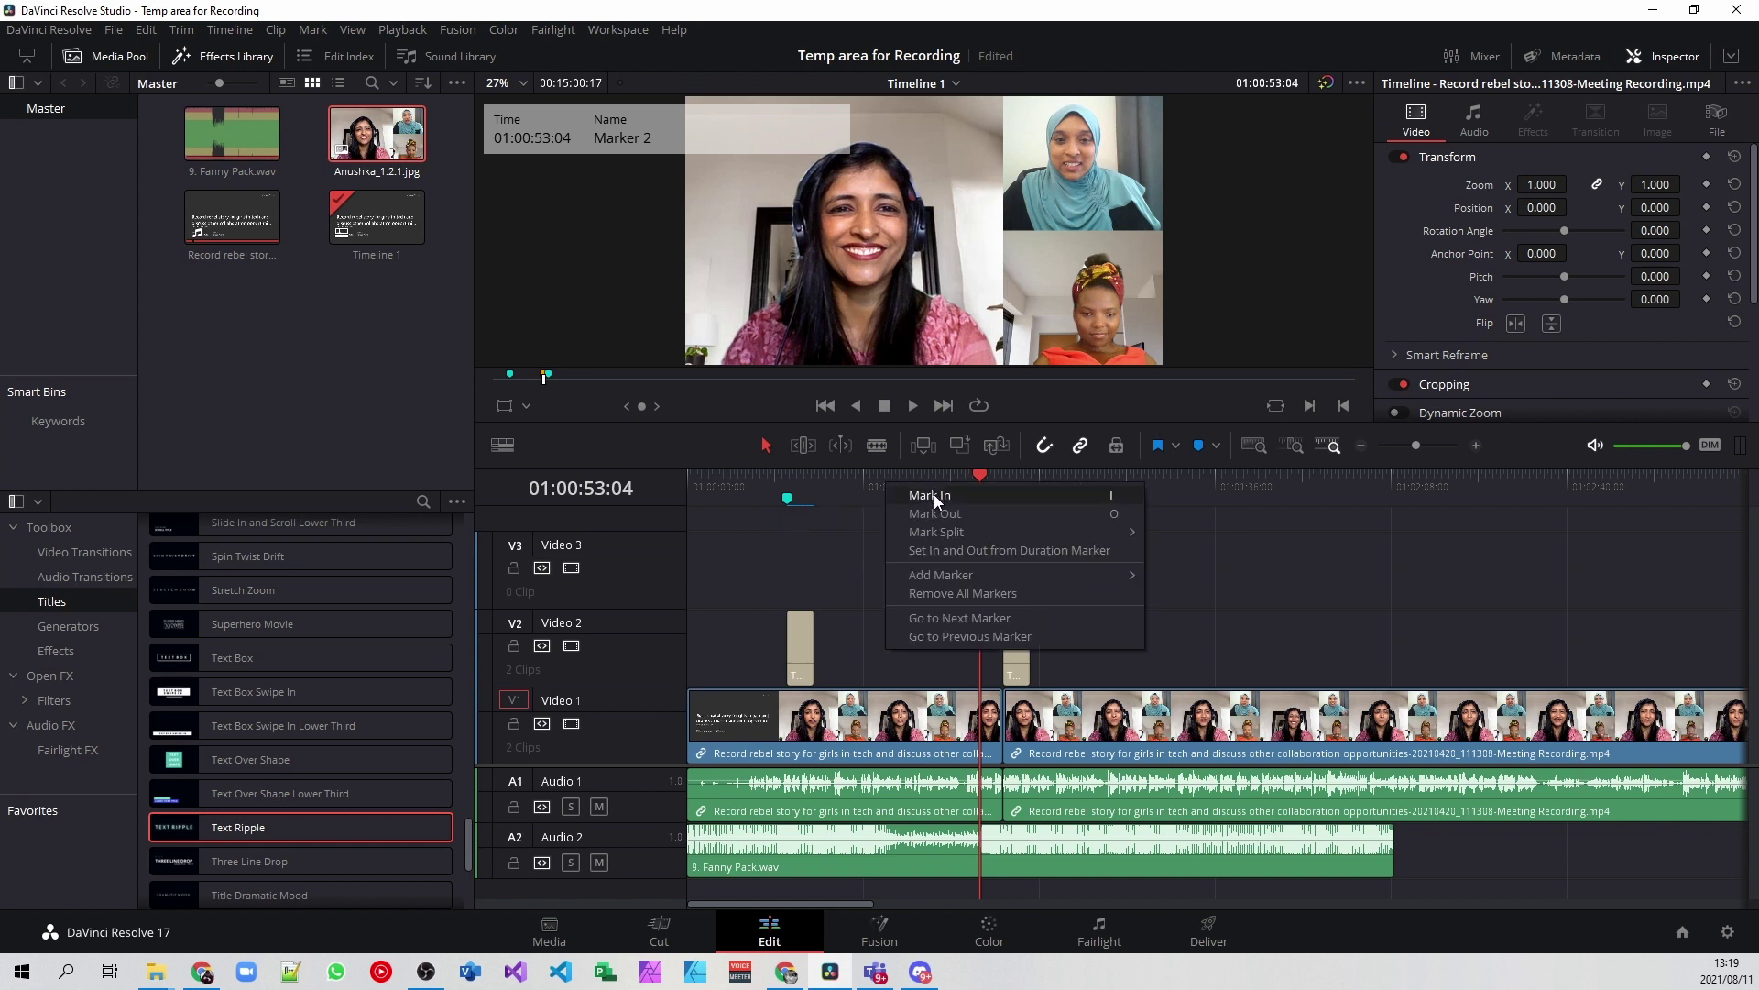
pyautogui.click(931, 588)
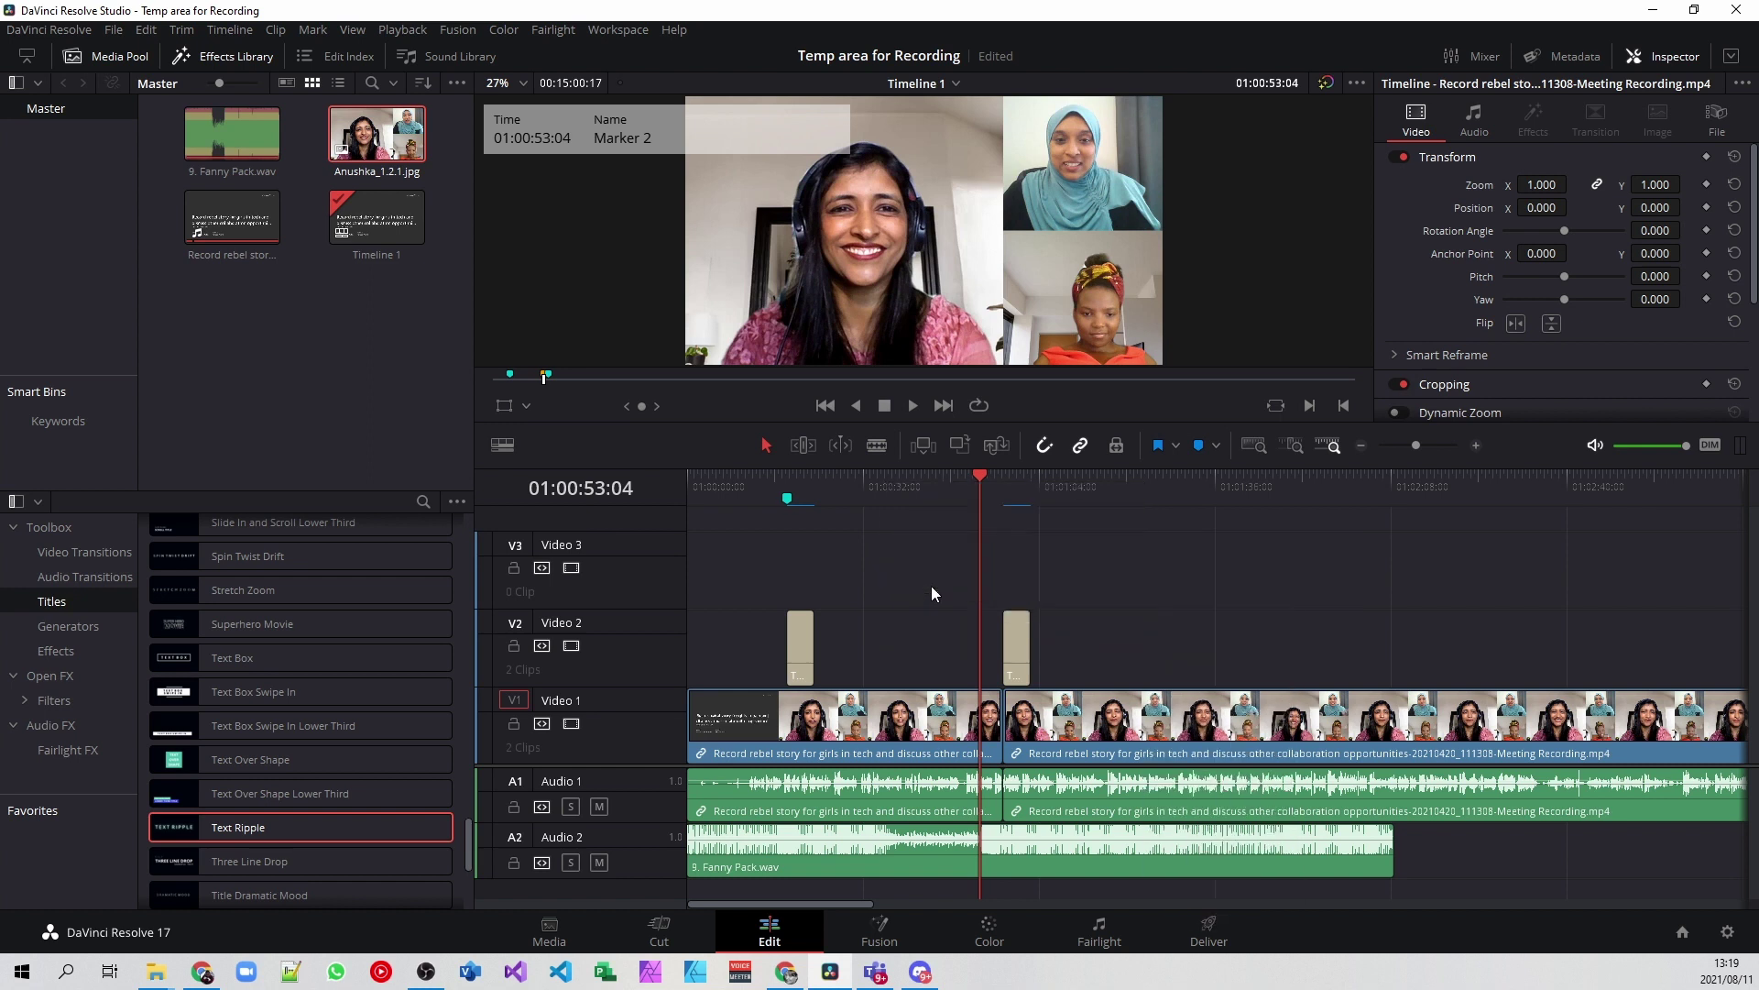